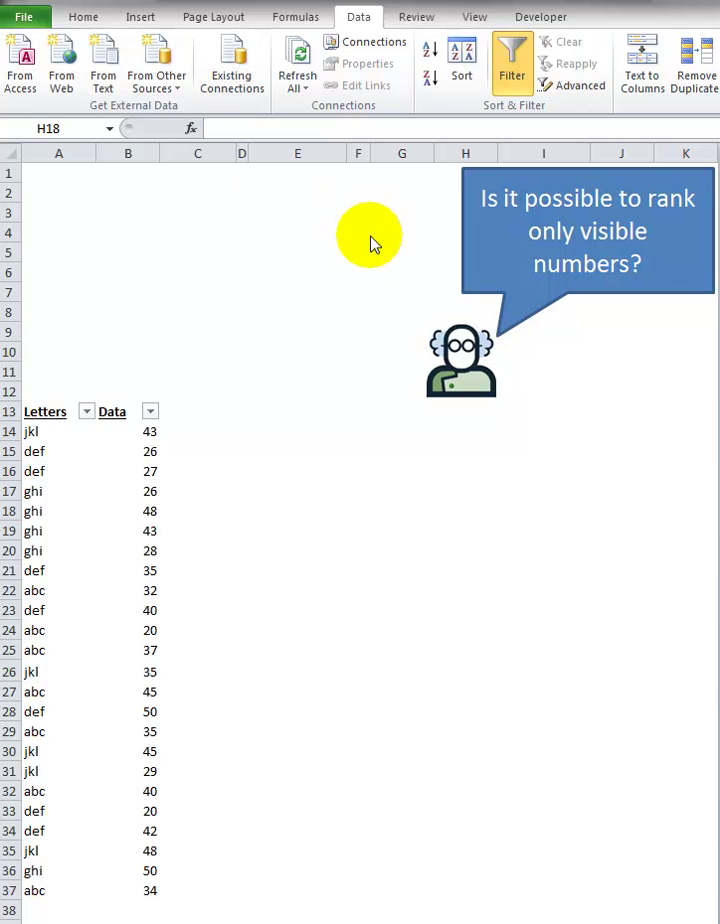
# - Filter the Letters column to show only the abc rows, and clear the filter again
pyautogui.click(45, 389)
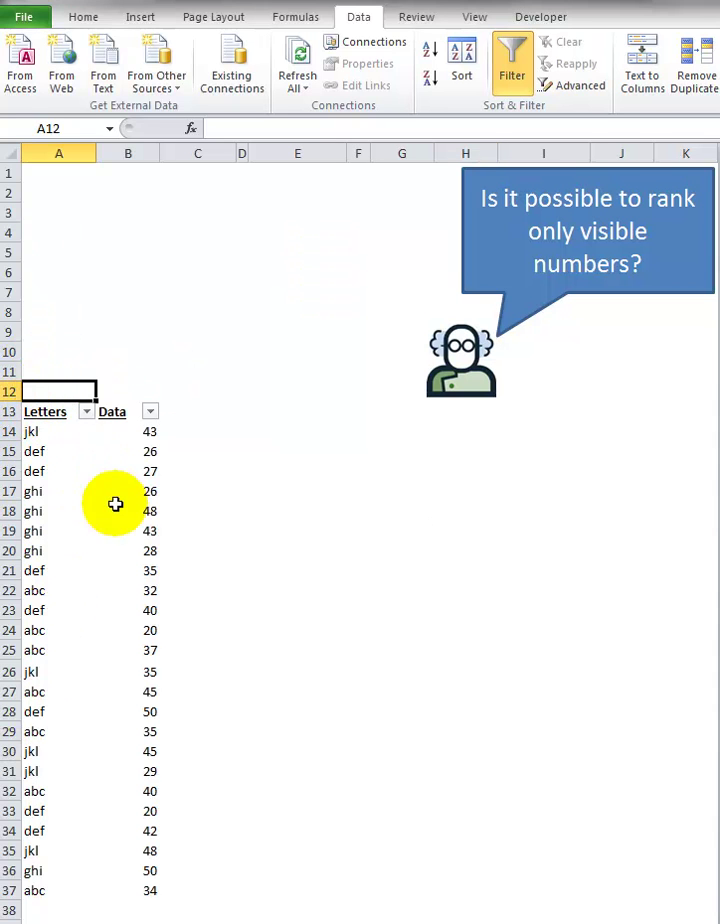
pyautogui.click(158, 311)
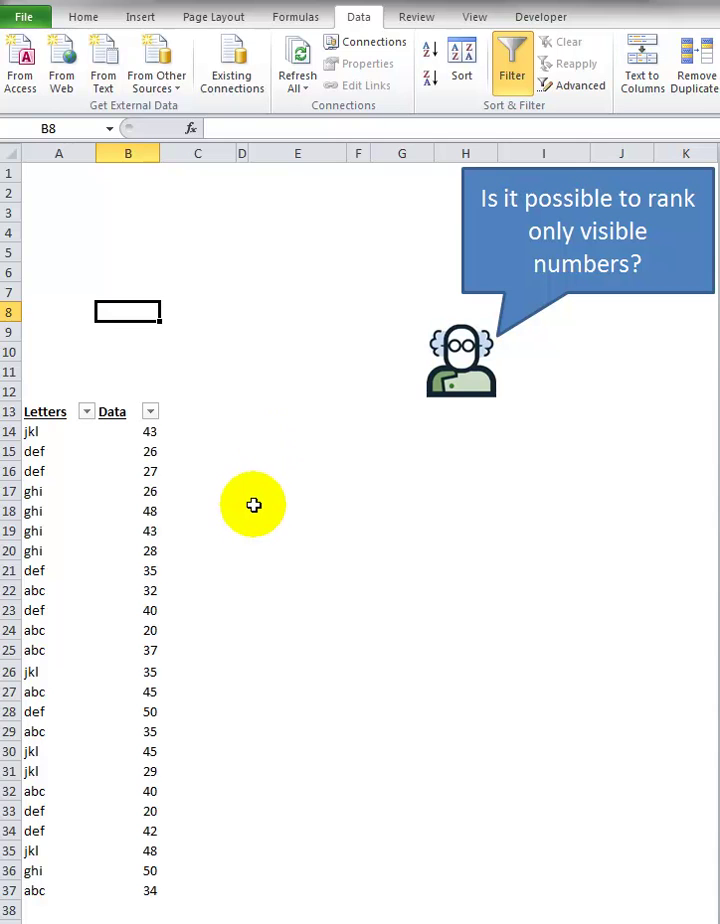
pyautogui.click(66, 412)
pyautogui.click(86, 412)
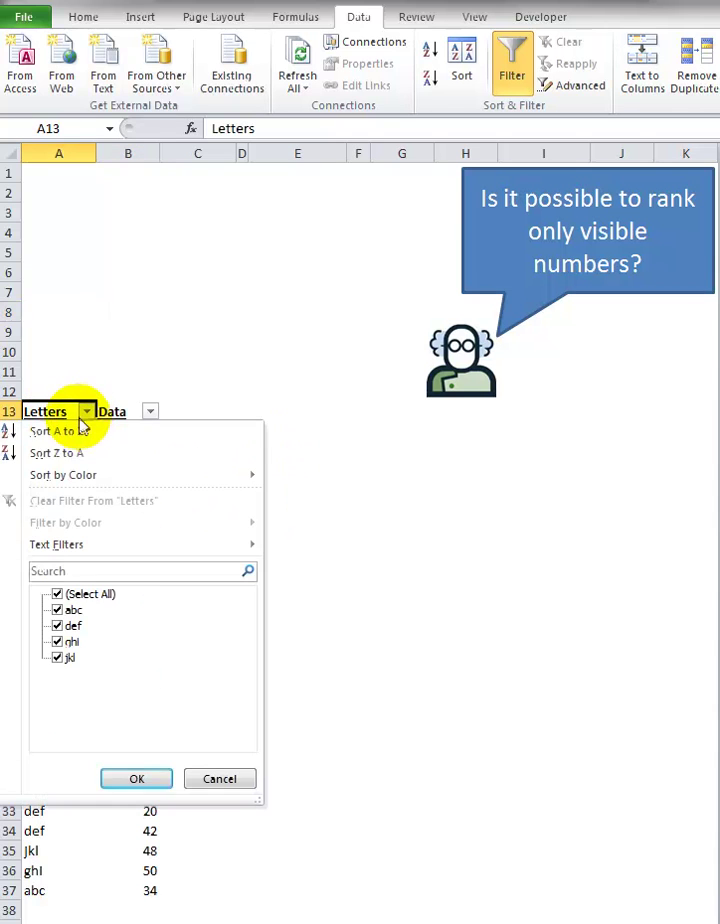
pyautogui.click(57, 594)
pyautogui.click(57, 609)
pyautogui.click(140, 778)
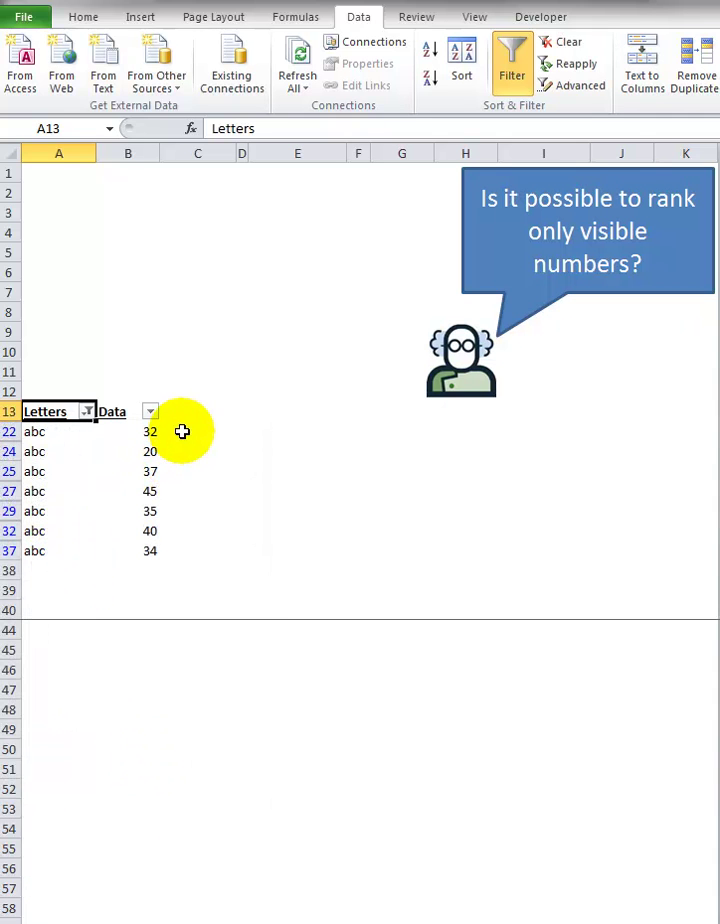
pyautogui.moveTo(184, 431); pyautogui.dragTo(185, 550)
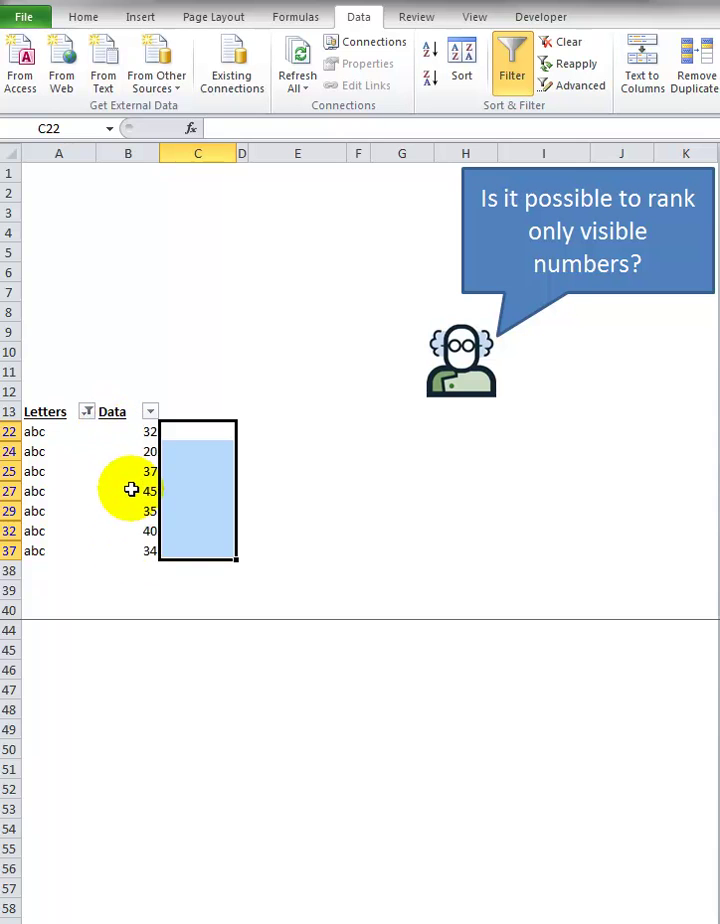
pyautogui.click(62, 411)
pyautogui.click(567, 45)
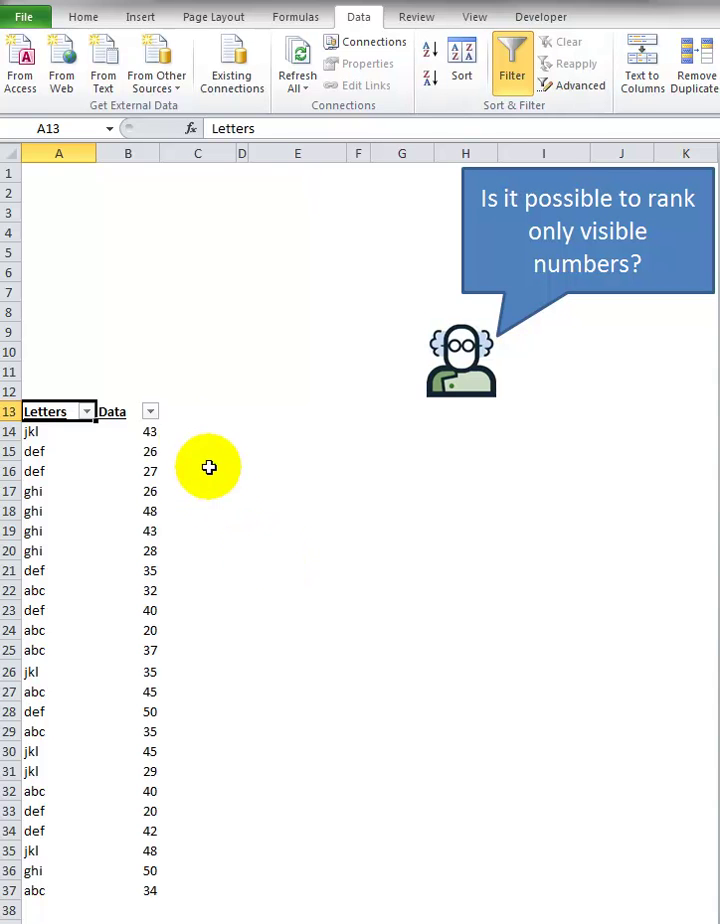
# - Enter =SUBTOTAL(3,A14) in C14 and copy the formula down to C37
pyautogui.click(195, 422)
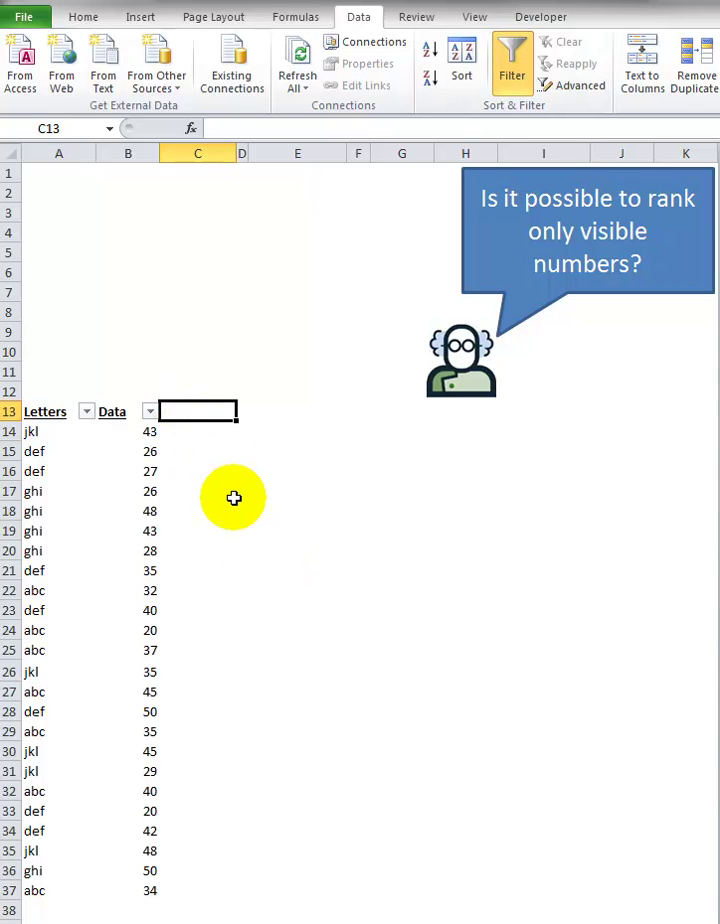
pyautogui.press('Down')
pyautogui.write('=sub')
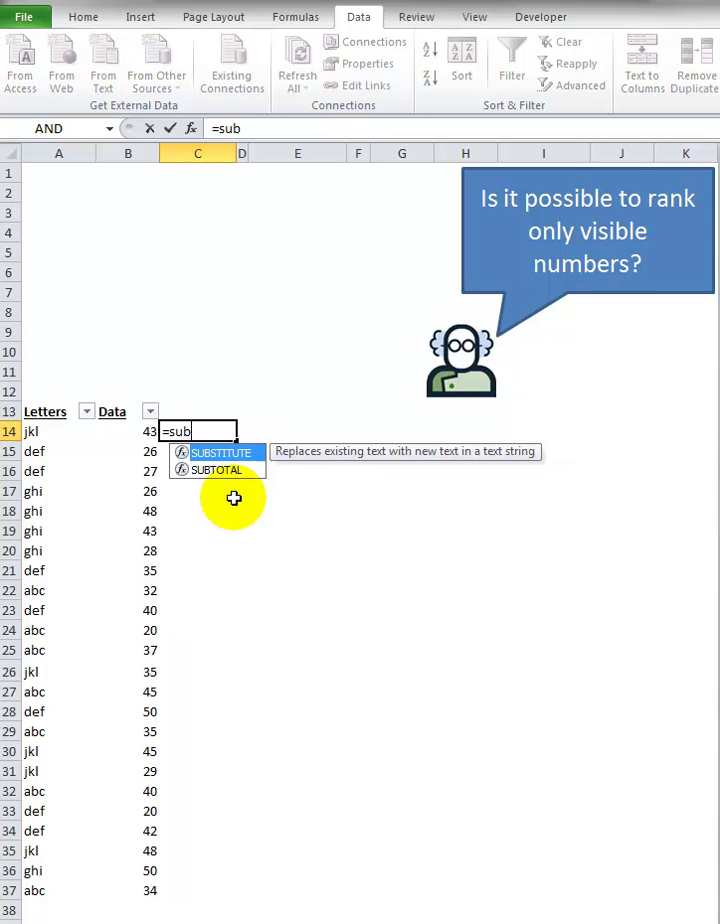
pyautogui.press('Down')
pyautogui.press('Tab')
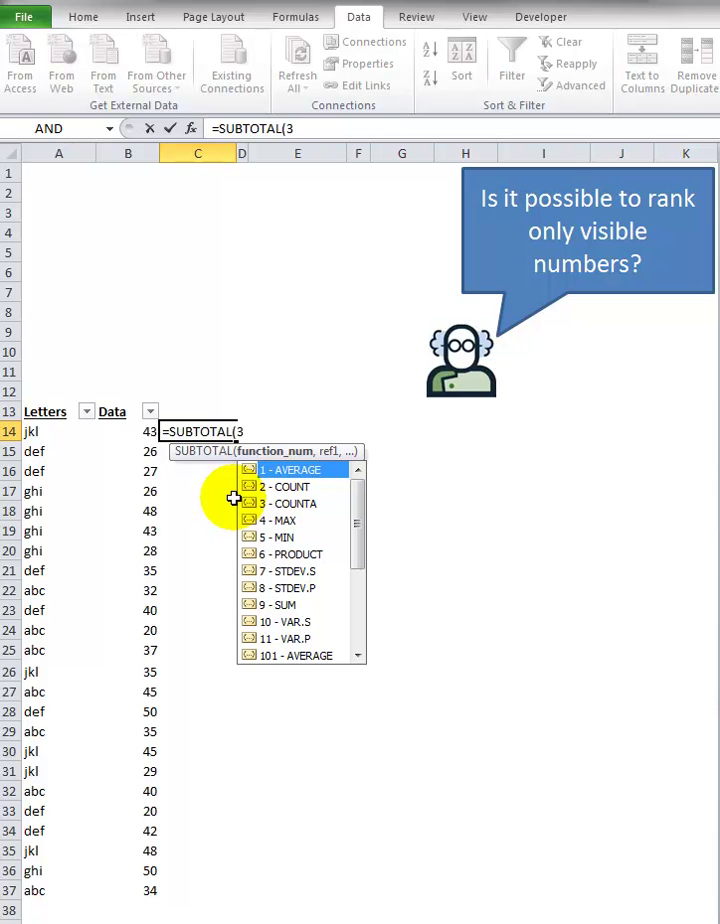
pyautogui.write('3,')
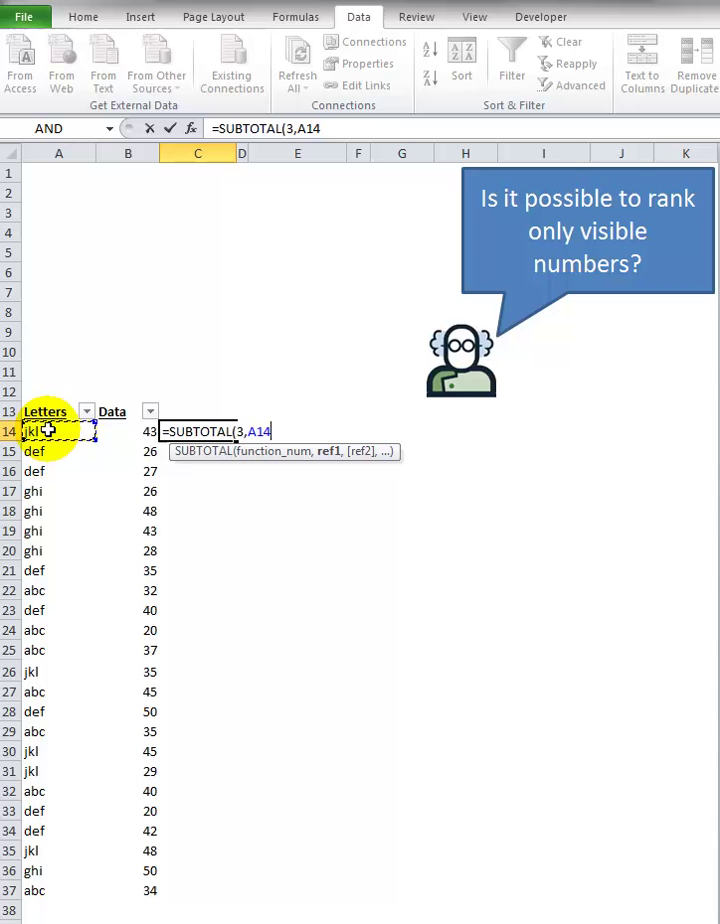
pyautogui.click(124, 433)
pyautogui.click(66, 433)
pyautogui.write(')')
pyautogui.press('Return')
pyautogui.press('Up')
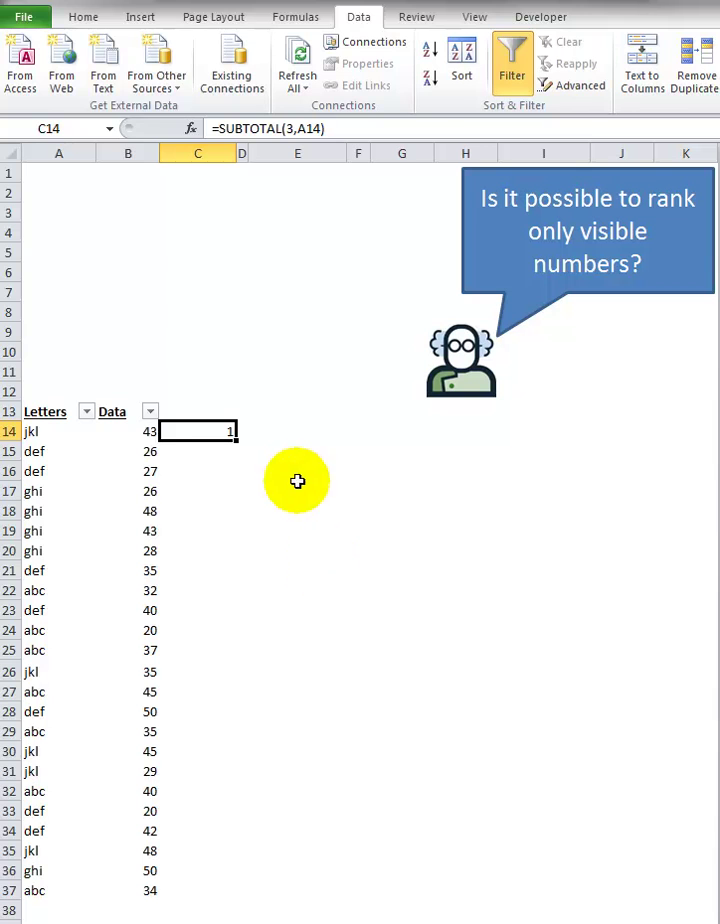
pyautogui.moveTo(237, 440); pyautogui.dragTo(221, 901)
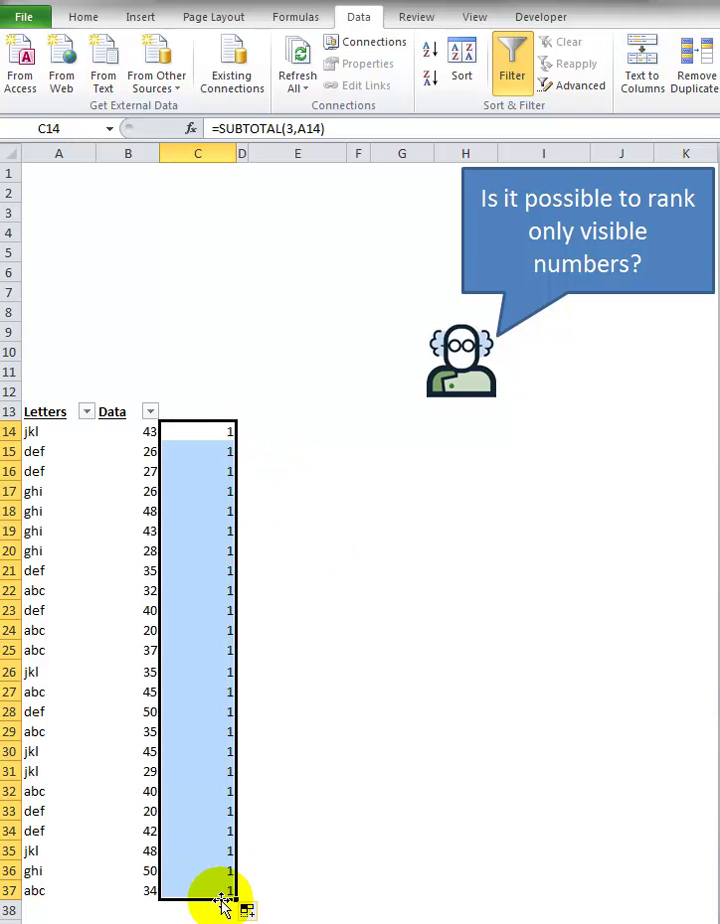
# - Examine the function number and reference arguments of the SUBTOTAL formula in C14, leaving the formula as it is
pyautogui.click(184, 428)
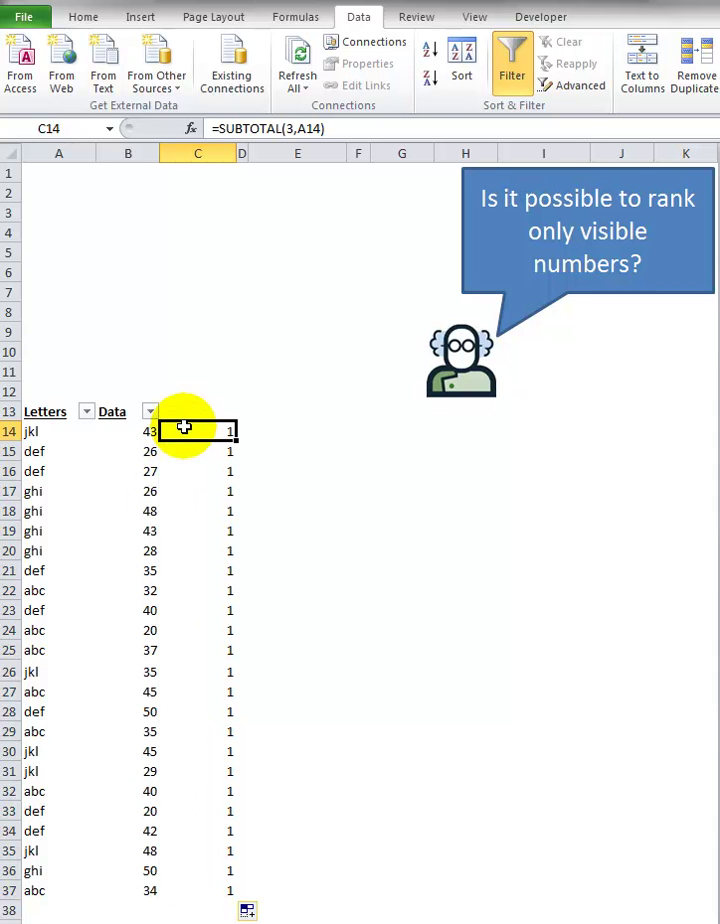
pyautogui.click(307, 128)
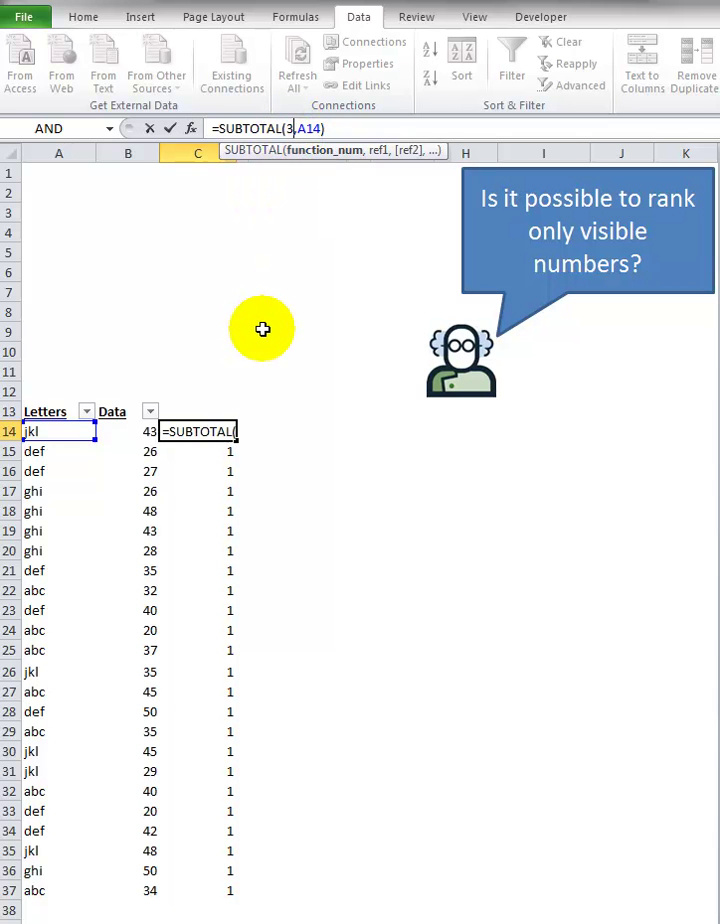
pyautogui.click(305, 130)
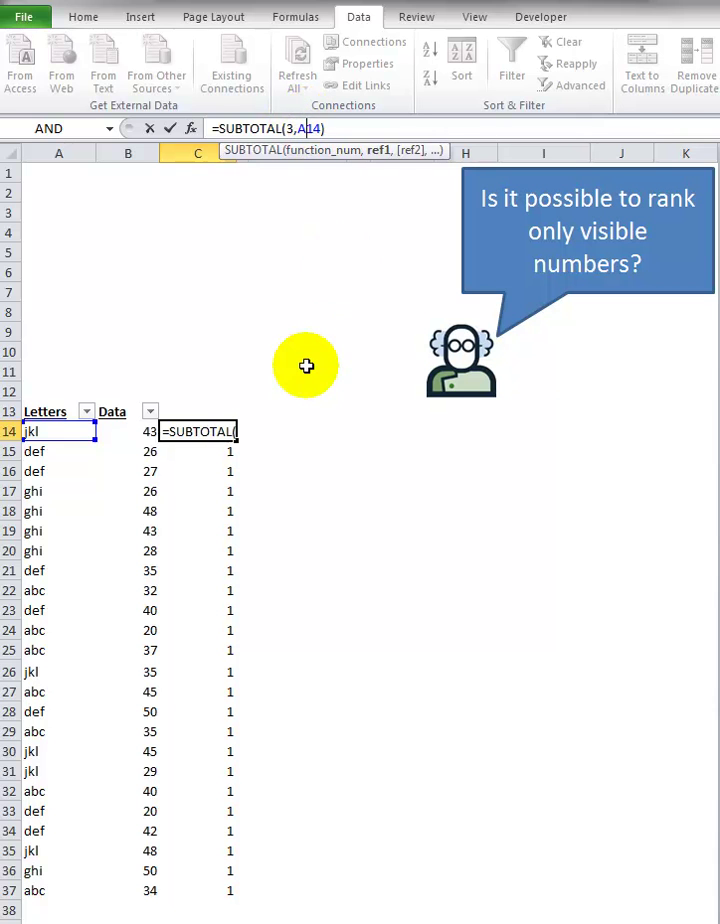
pyautogui.hotkey('ctrl', 'Return')
# - Enter =SUM(C14:C37) in C13 to total the SUBTOTAL results
pyautogui.click(211, 411)
pyautogui.write('=sum(')
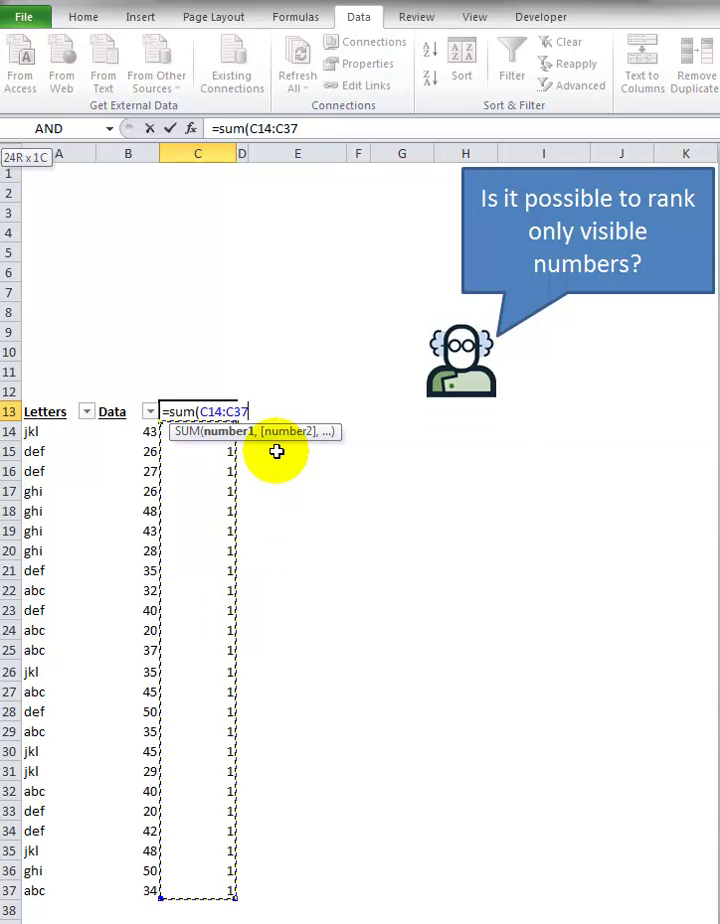
pyautogui.press('Return')
pyautogui.press('Up')
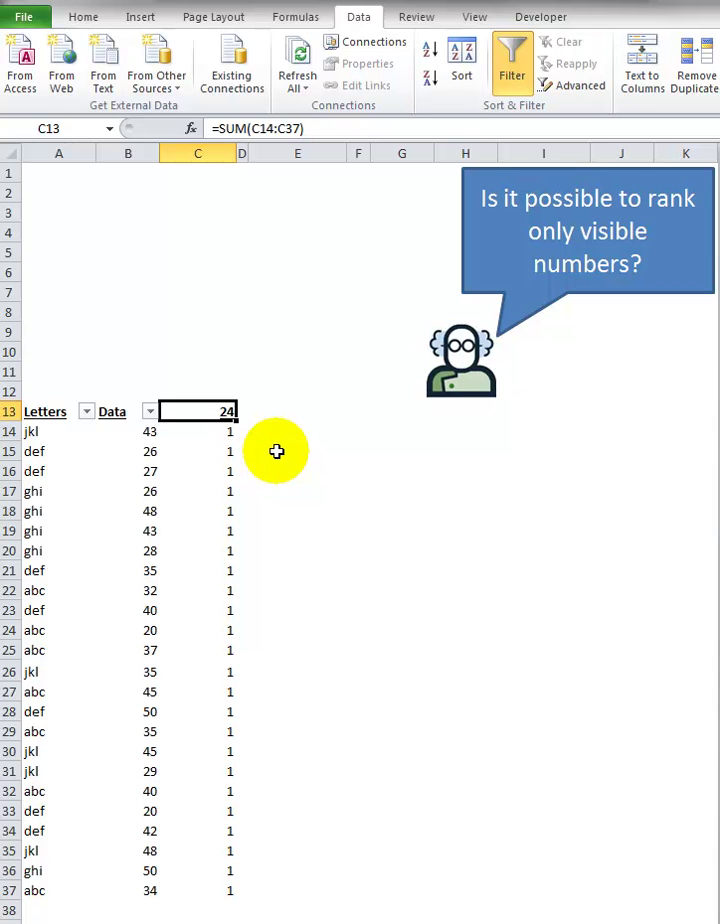
# - Center the total in cell C13 horizontally
pyautogui.moveTo(62, 431); pyautogui.dragTo(21, 886)
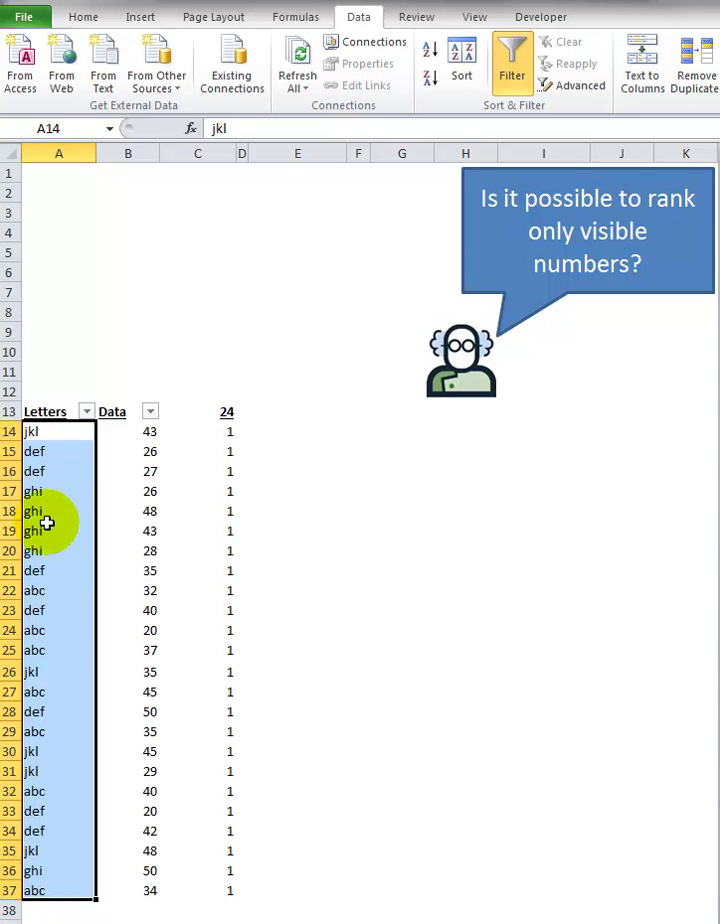
pyautogui.click(222, 411)
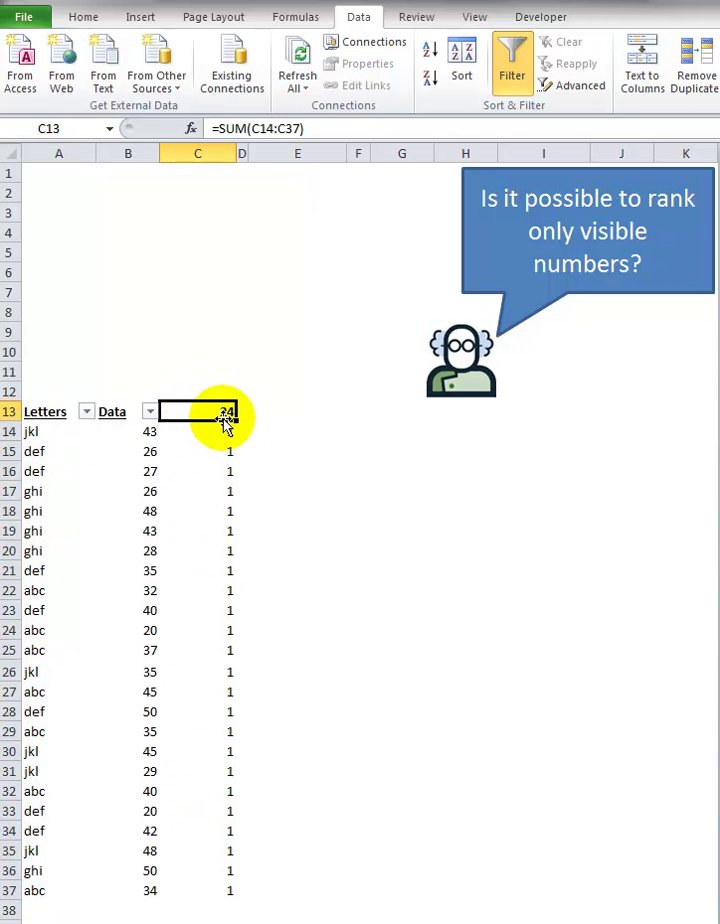
pyautogui.click(80, 20)
pyautogui.click(392, 80)
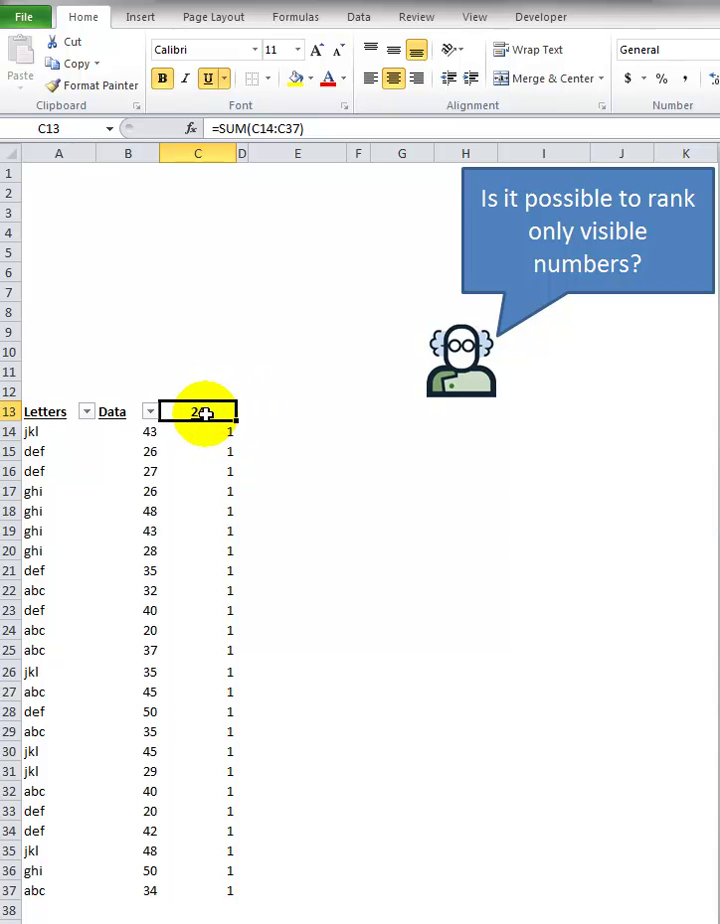
pyautogui.click(256, 409)
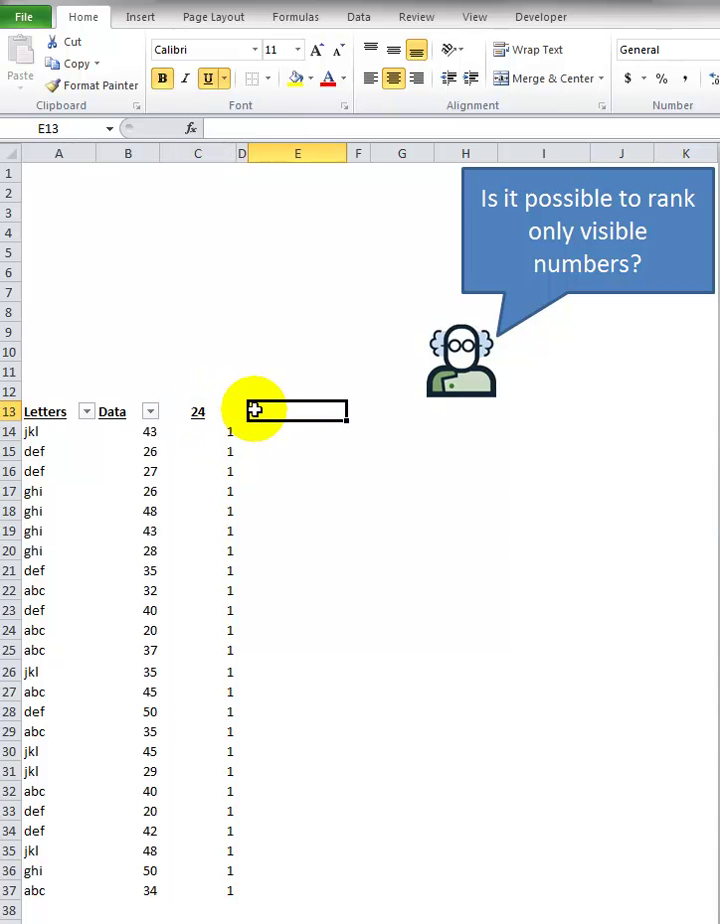
# - Remove the existing AutoFilter and reapply it to the headers A13:C13 so that it includes column C
pyautogui.click(196, 410)
pyautogui.click(359, 19)
pyautogui.click(510, 72)
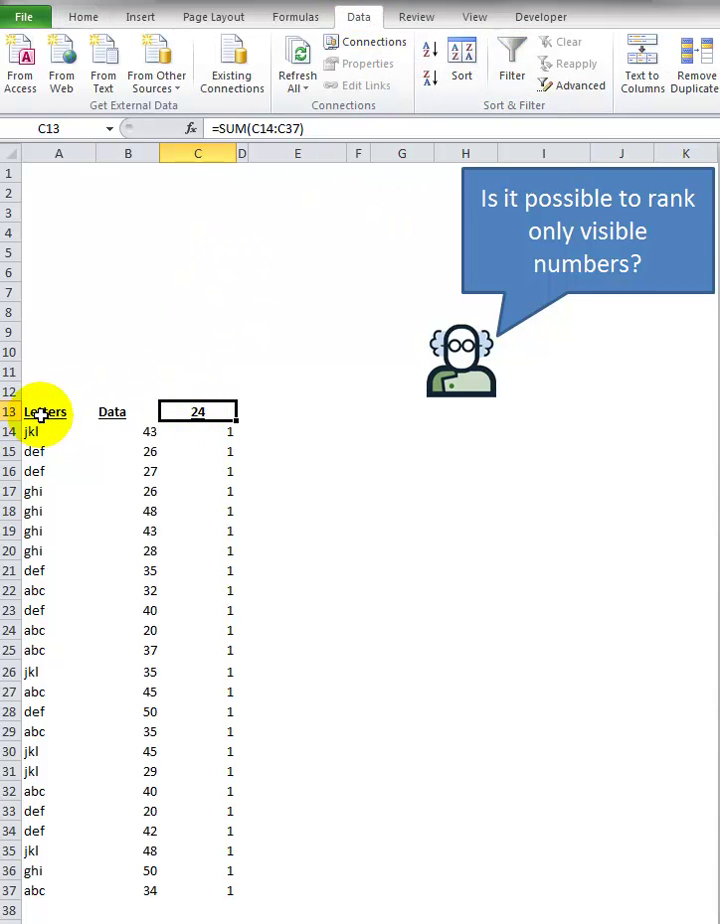
pyautogui.moveTo(44, 411); pyautogui.dragTo(175, 411)
pyautogui.click(510, 72)
# - Filter the Letters column to only abc to check the total in C13, and clear the filter
pyautogui.click(45, 410)
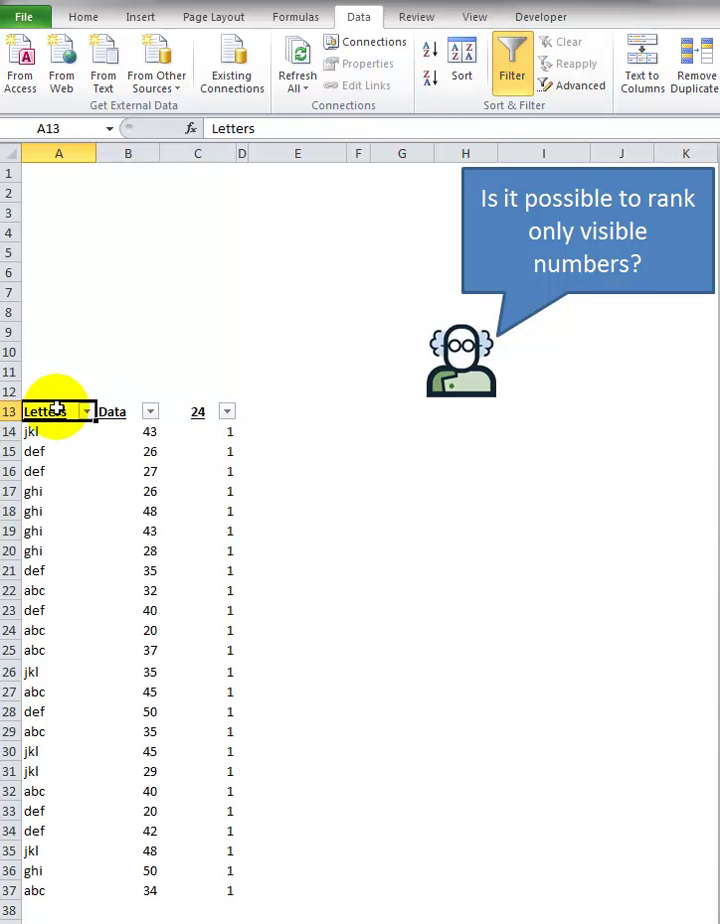
pyautogui.click(182, 411)
pyautogui.click(56, 411)
pyautogui.click(87, 411)
pyautogui.click(57, 594)
pyautogui.click(57, 609)
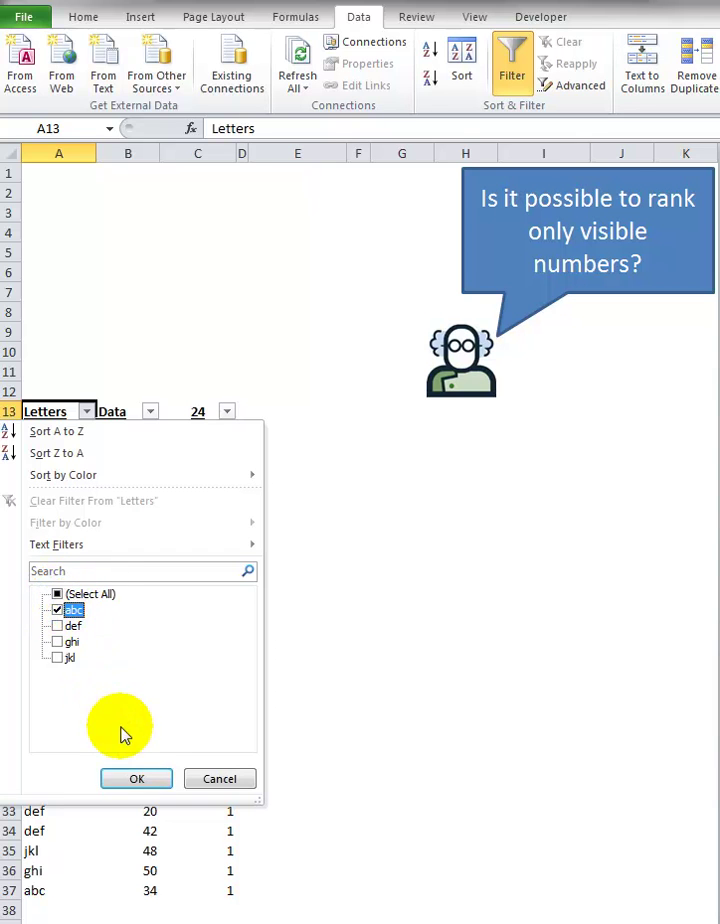
pyautogui.click(136, 779)
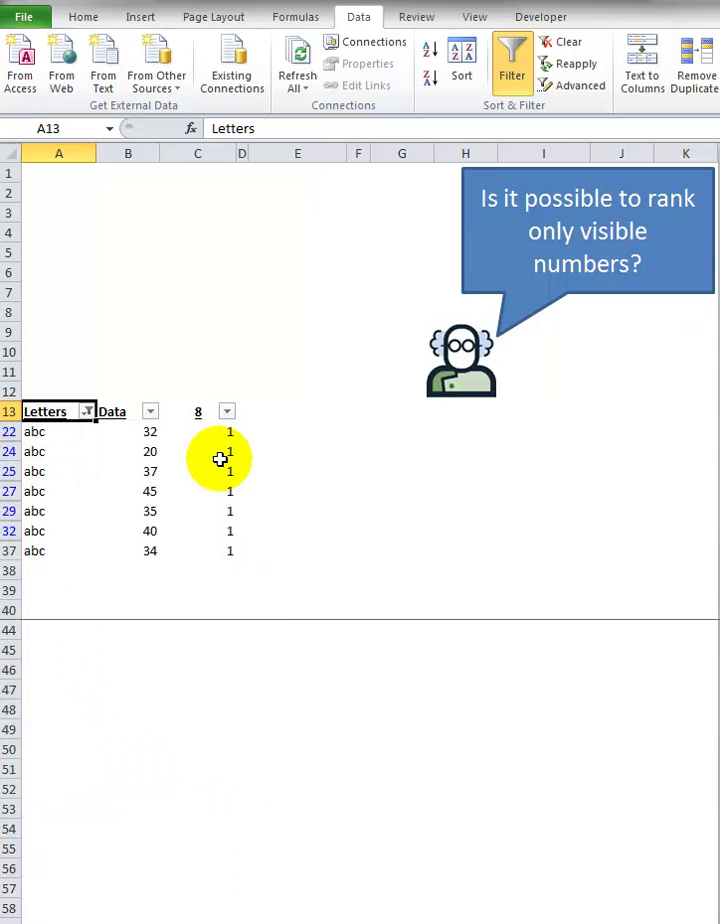
pyautogui.click(196, 412)
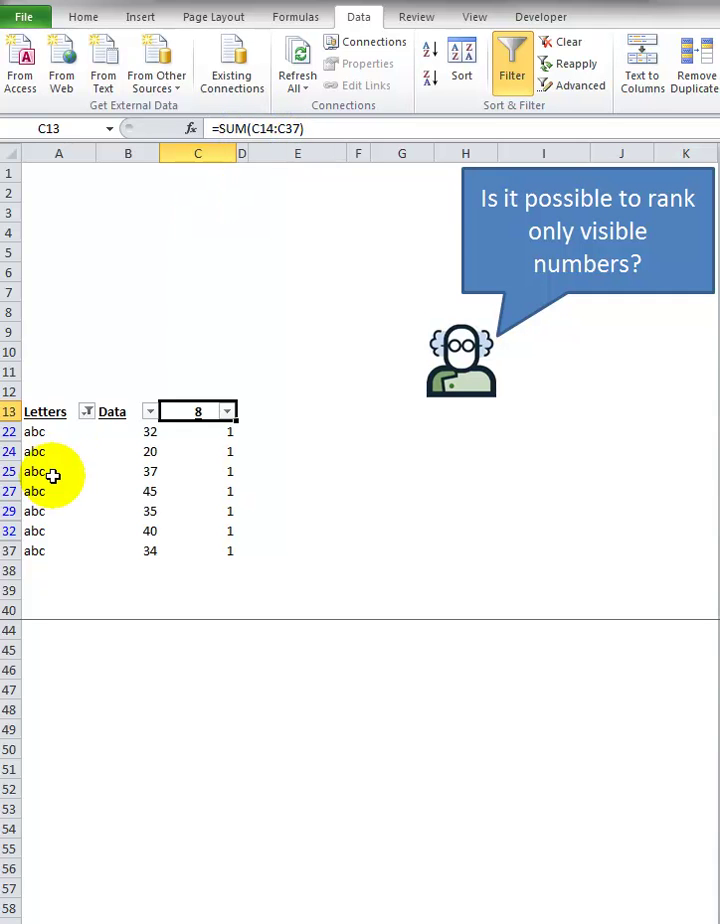
pyautogui.click(50, 412)
pyautogui.click(563, 42)
# - Read the SUBTOTAL help article's function number table and remarks from C14's function arguments, and close without changing the formula
pyautogui.click(213, 438)
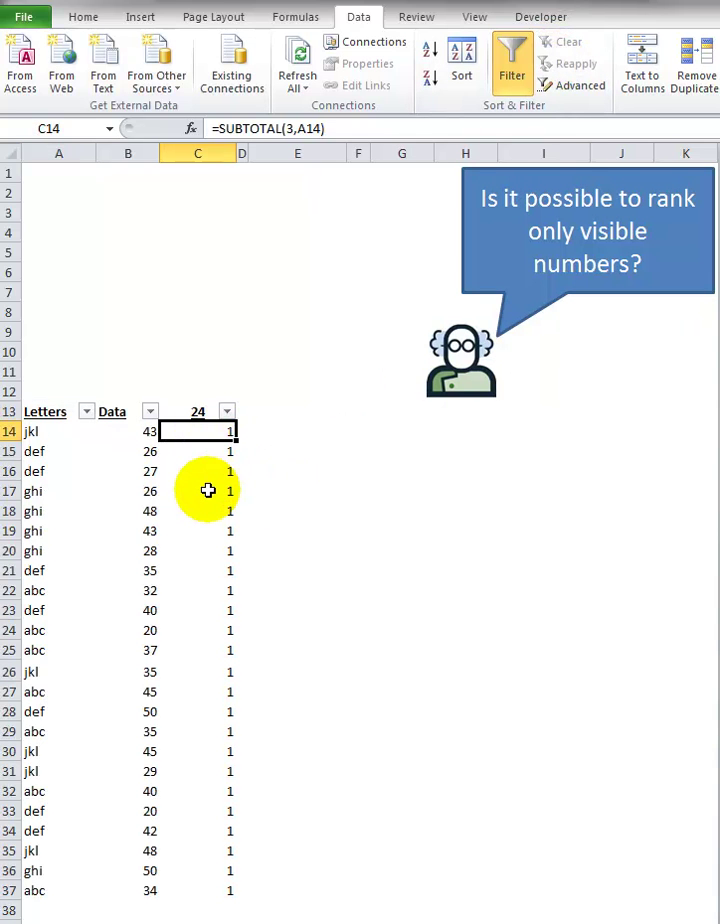
pyautogui.click(190, 128)
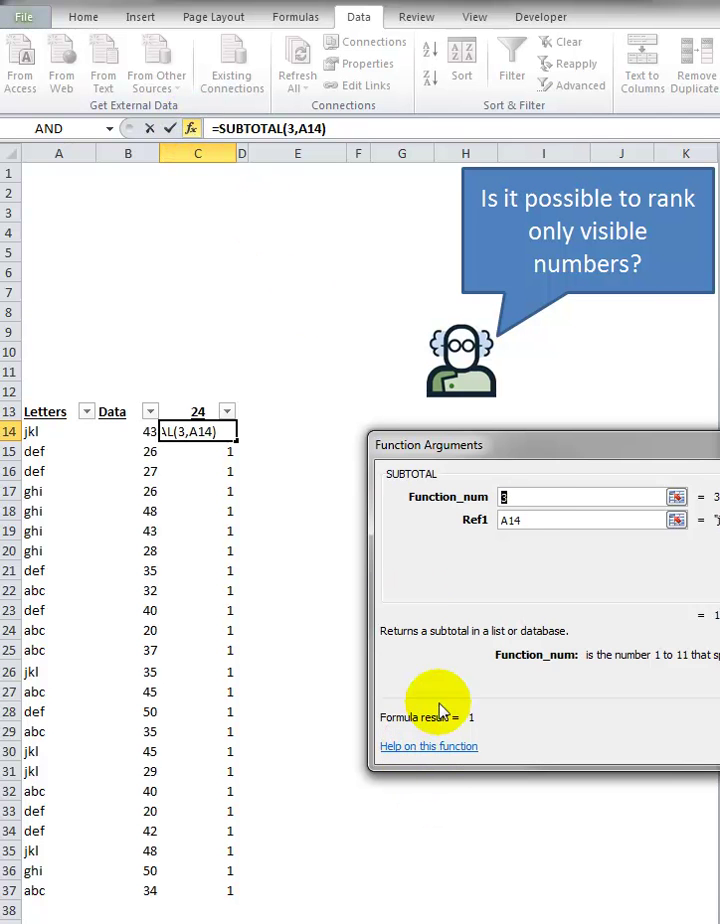
pyautogui.moveTo(480, 446); pyautogui.dragTo(228, 446)
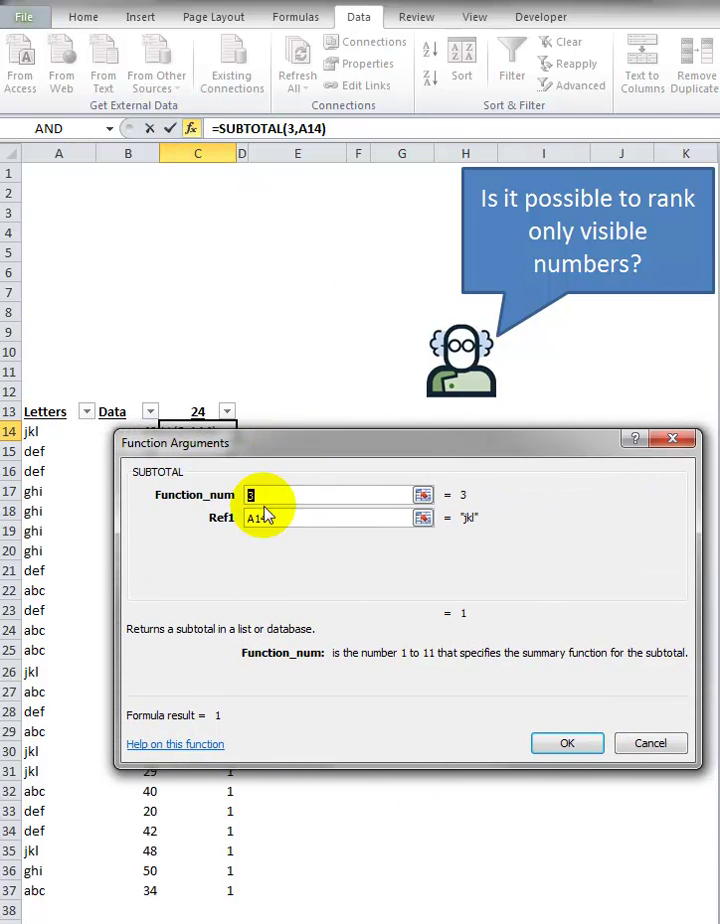
pyautogui.click(166, 745)
pyautogui.moveTo(580, 68); pyautogui.dragTo(130, 28)
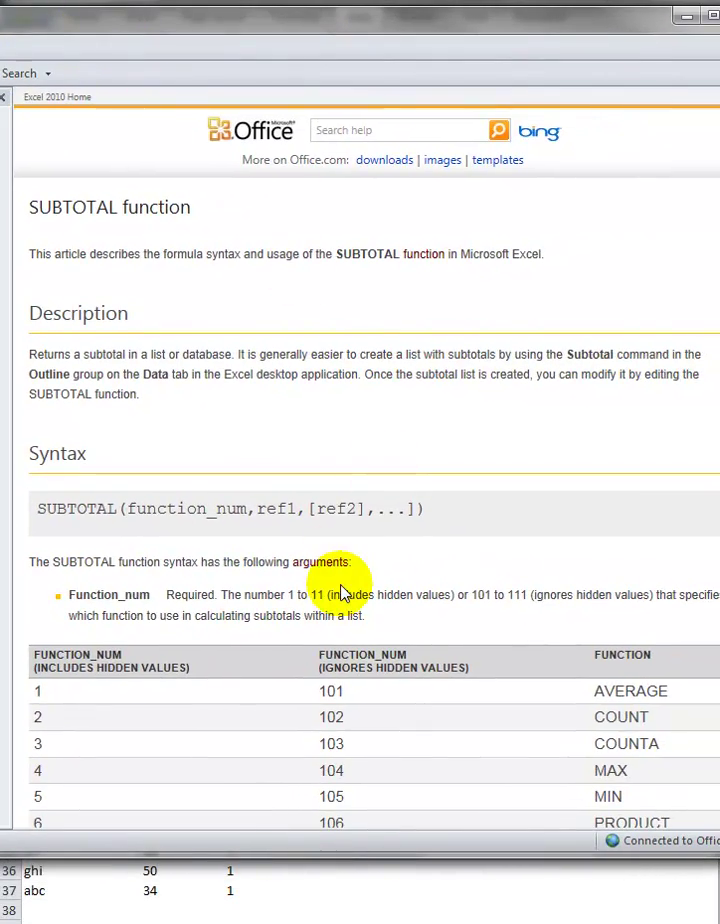
pyautogui.scroll(-5, 341, 592)
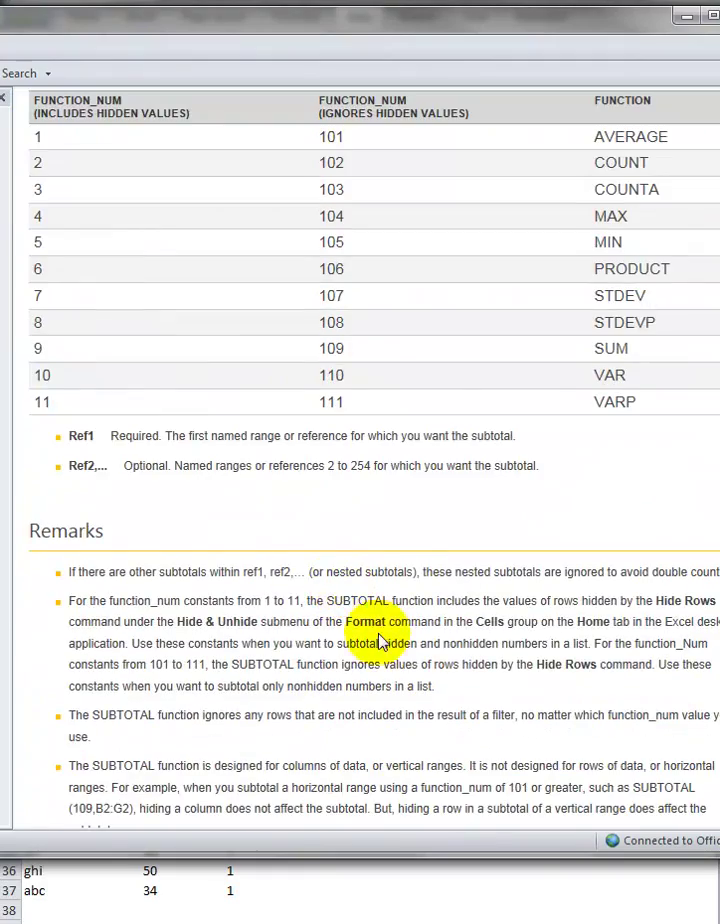
pyautogui.scroll(-1, 380, 640)
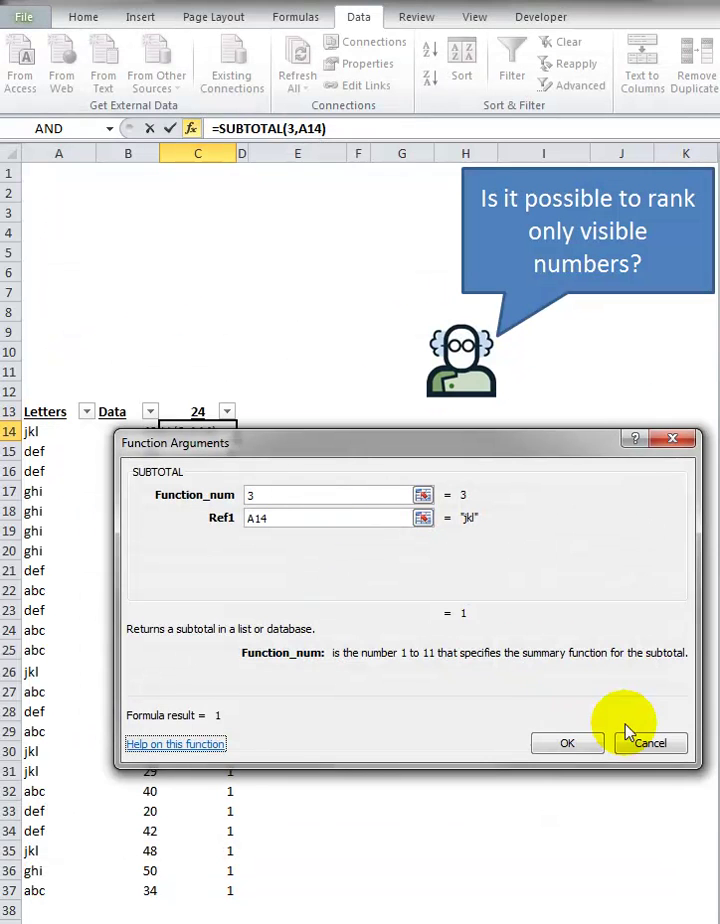
pyautogui.click(625, 742)
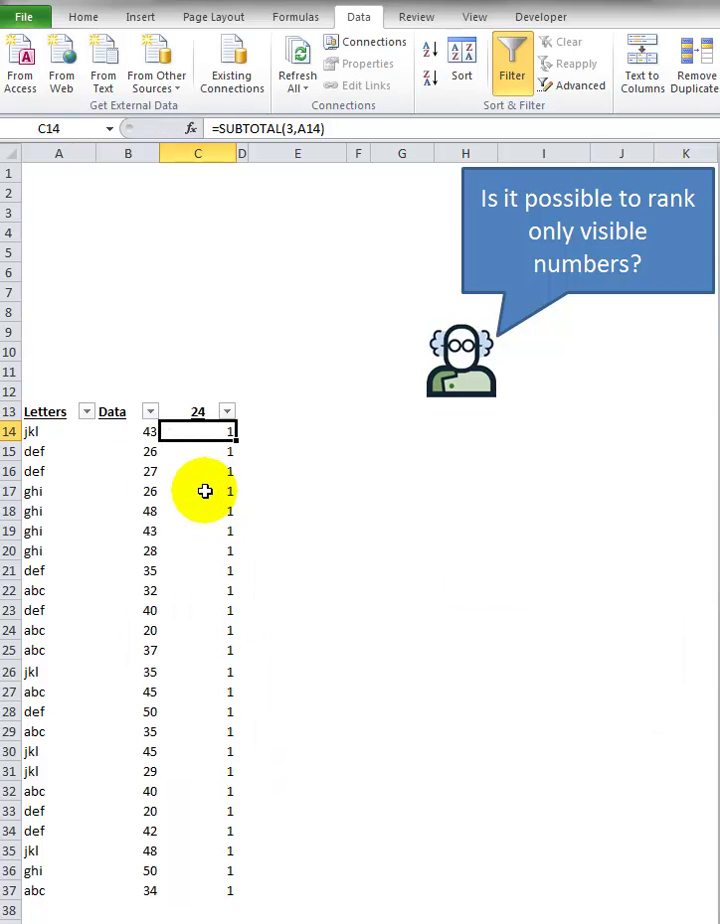
pyautogui.click(205, 491)
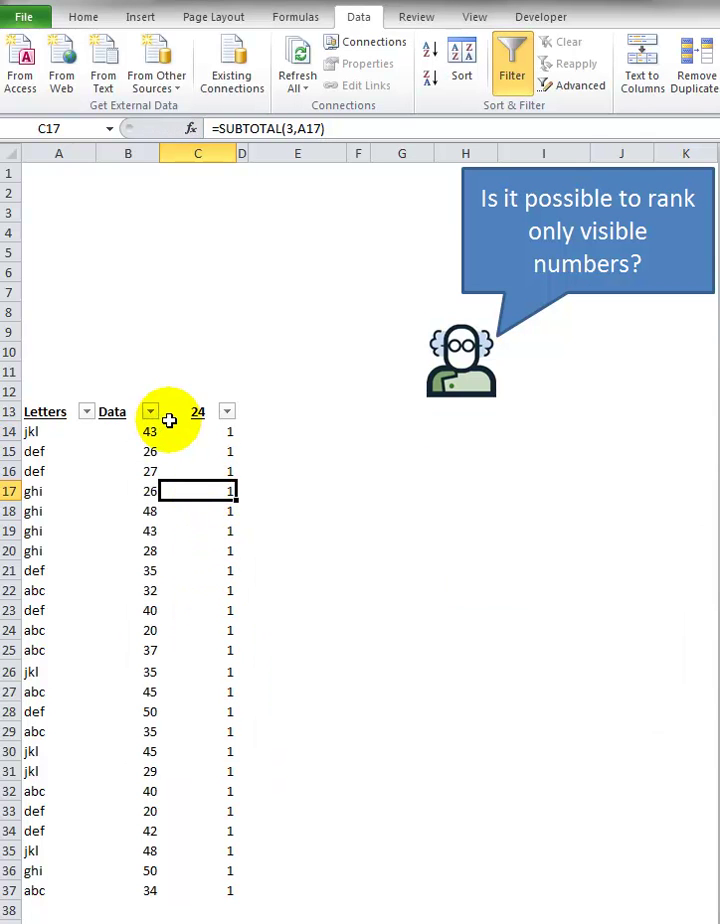
pyautogui.click(47, 411)
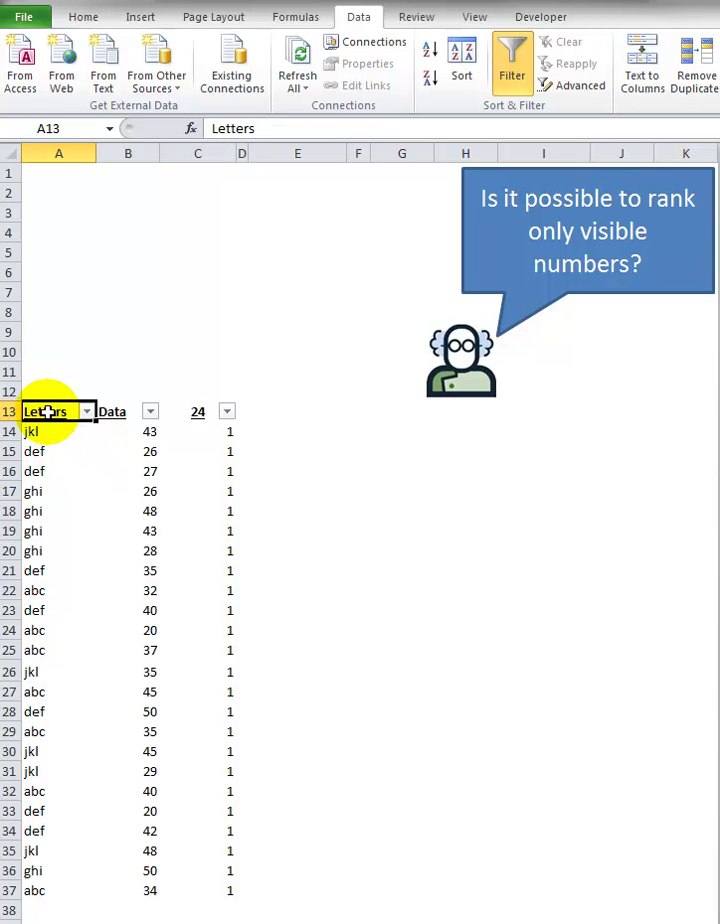
# - Delete the narrow blank column D beside the helper column and widen the column that replaces it slightly
pyautogui.click(262, 410)
pyautogui.press('Left')
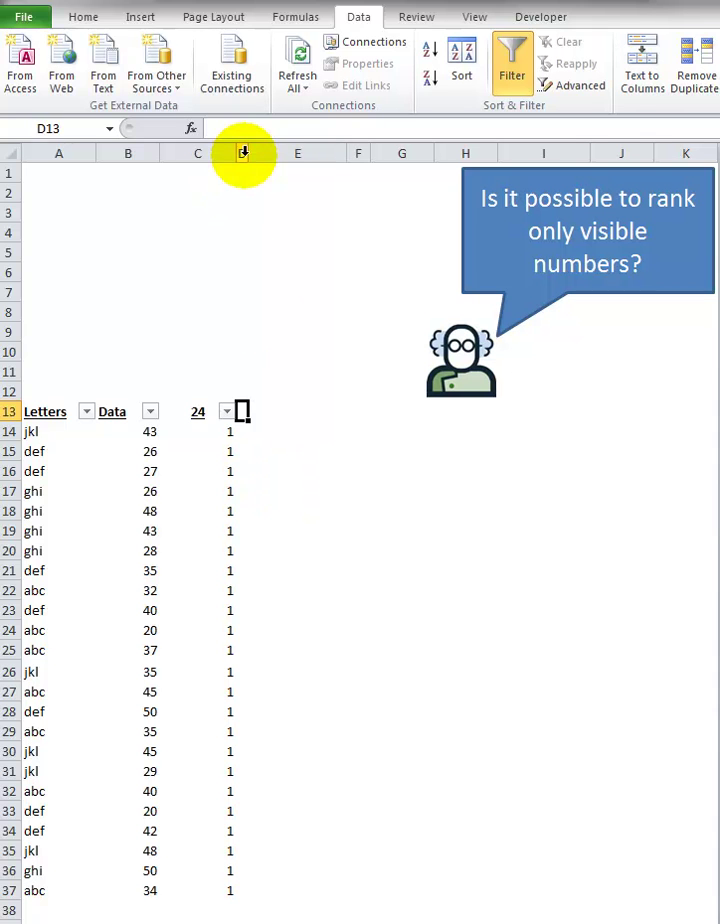
pyautogui.click(242, 152)
pyautogui.rightClick(242, 152)
pyautogui.click(218, 304)
pyautogui.click(258, 431)
pyautogui.moveTo(336, 161); pyautogui.dragTo(353, 165)
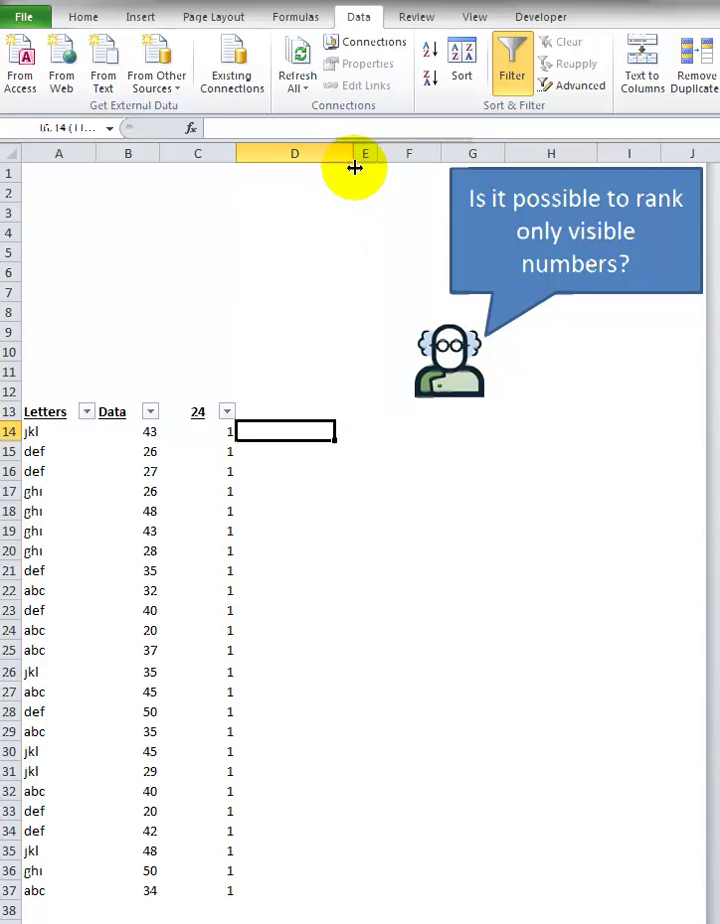
# - Add the header RANK in cell D13, formatted bold and underlined like the other headers
pyautogui.click(272, 411)
pyautogui.write('RANK')
pyautogui.press('Return')
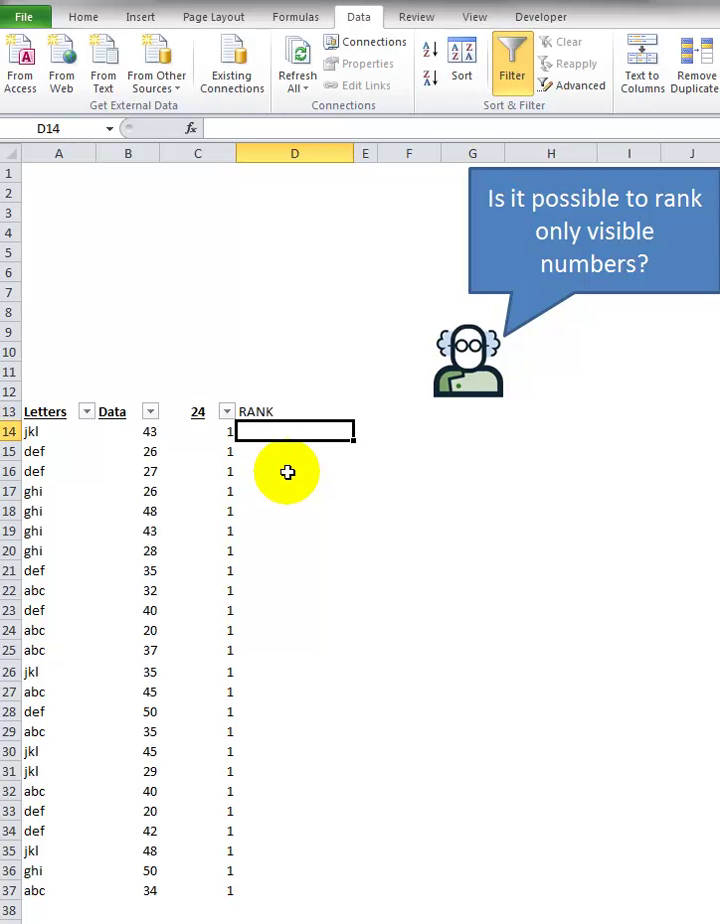
pyautogui.press('Up')
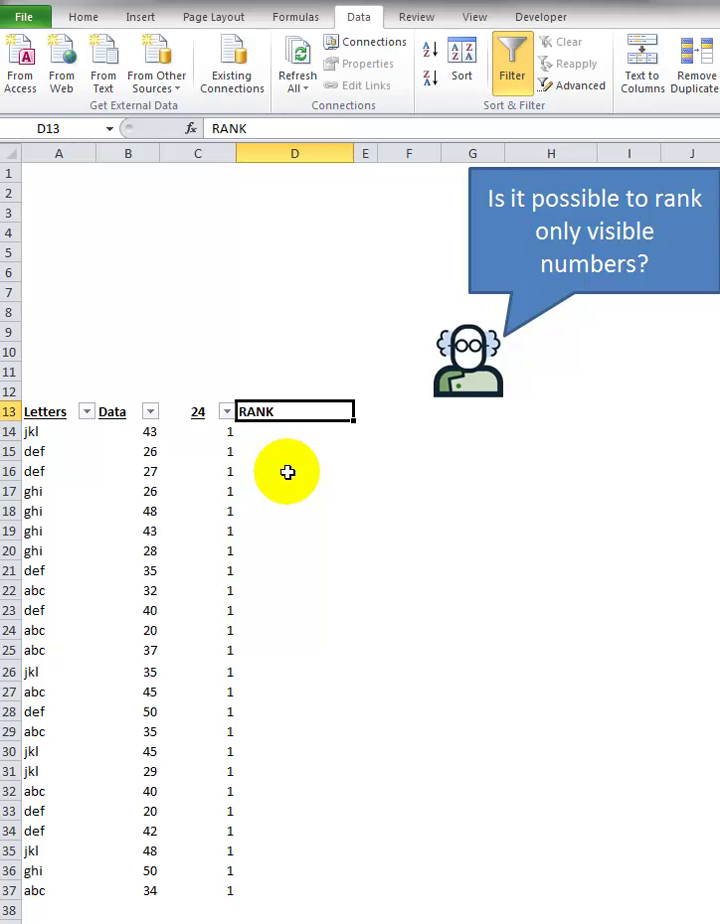
pyautogui.press('Down')
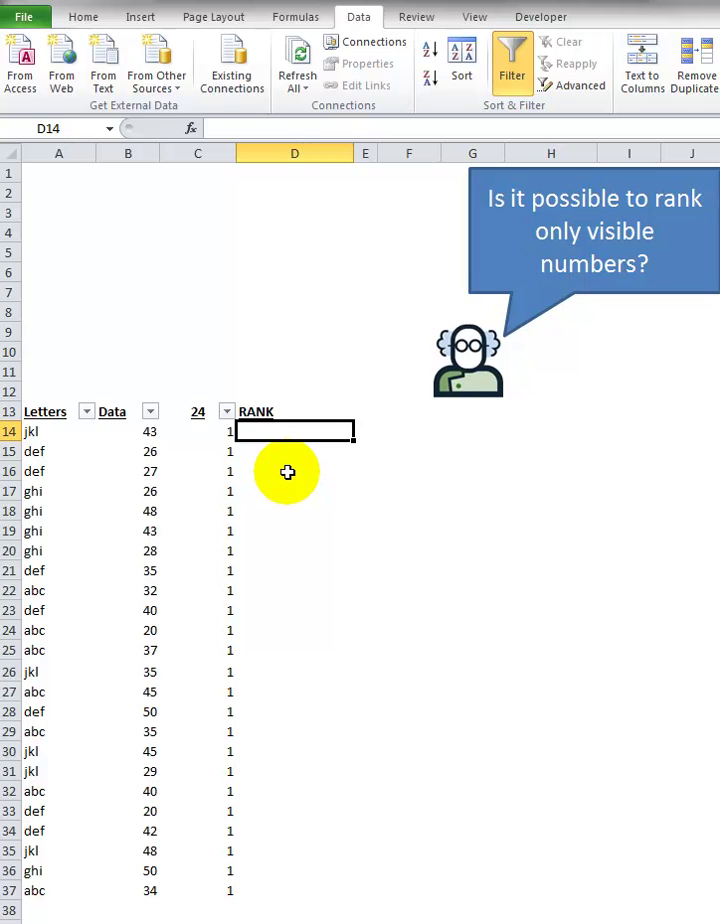
# - Write =COUNTIFS(A14:A37,A14,B14:B37,">"&B14) in cell D14 to count larger Data values with the same letters
pyautogui.write('=countifs(')
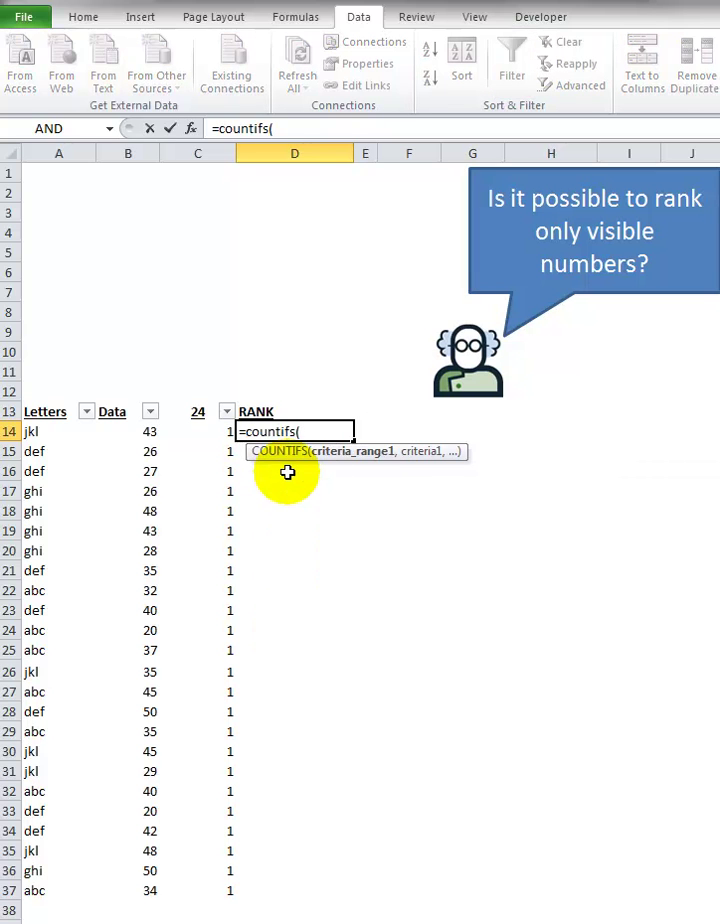
pyautogui.moveTo(31, 432); pyautogui.dragTo(28, 890)
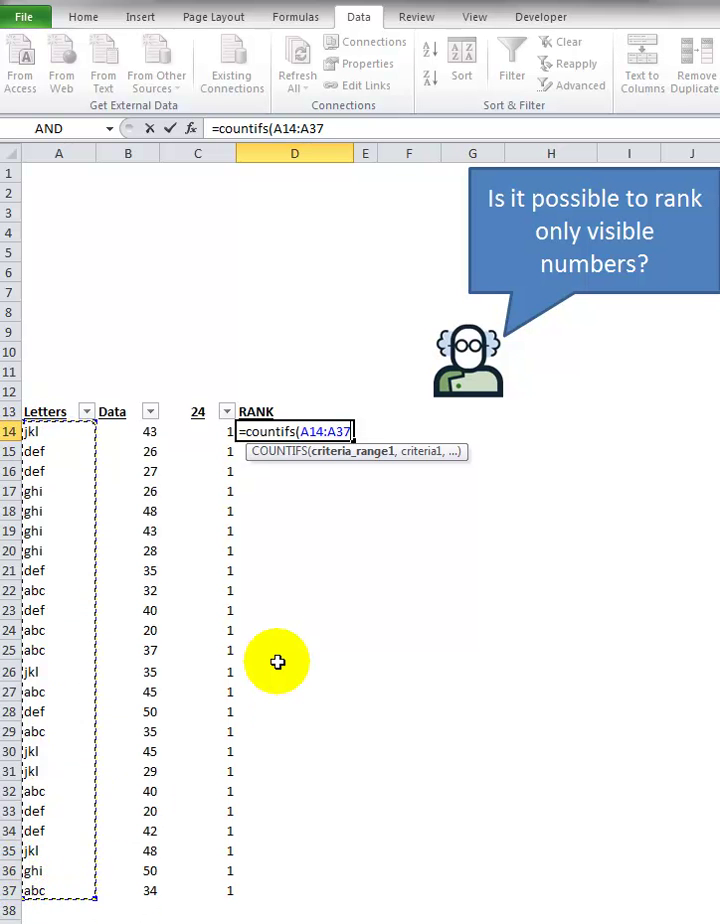
pyautogui.write(',')
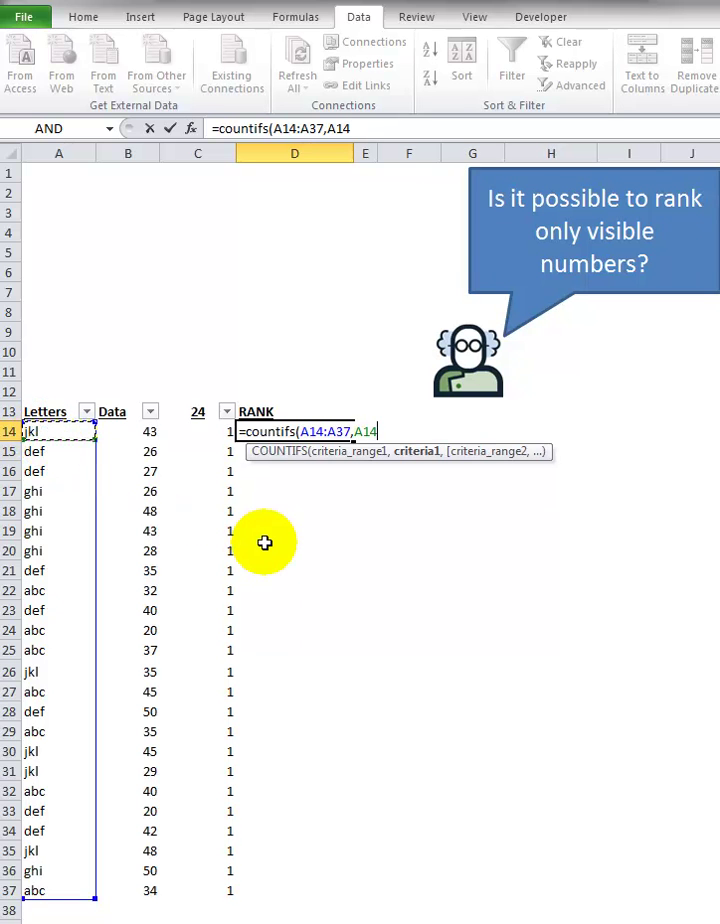
pyautogui.write(',')
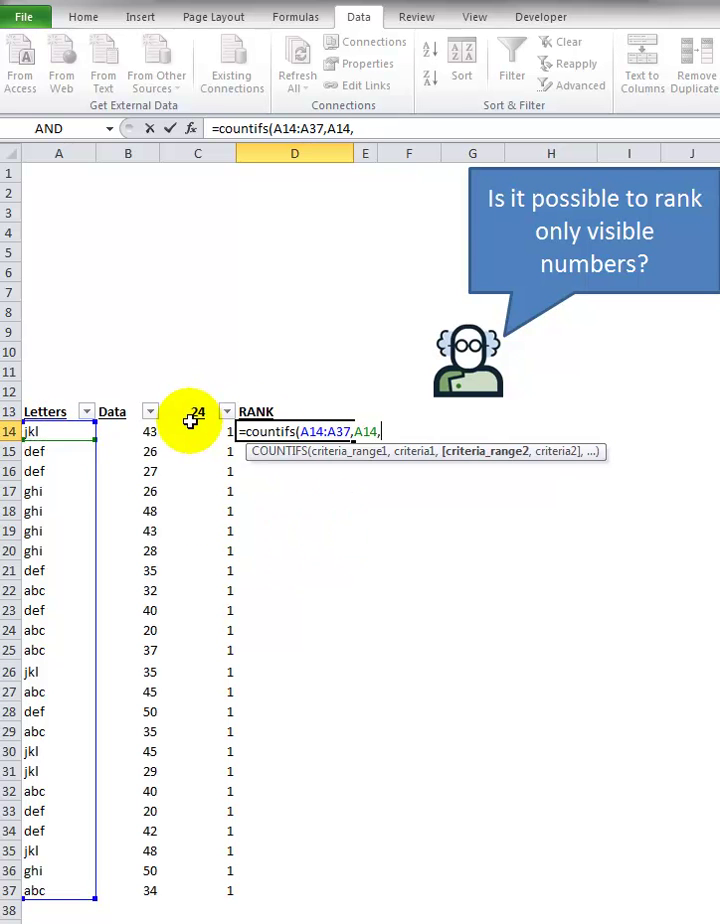
pyautogui.moveTo(128, 435); pyautogui.dragTo(127, 890)
pyautogui.write(',')
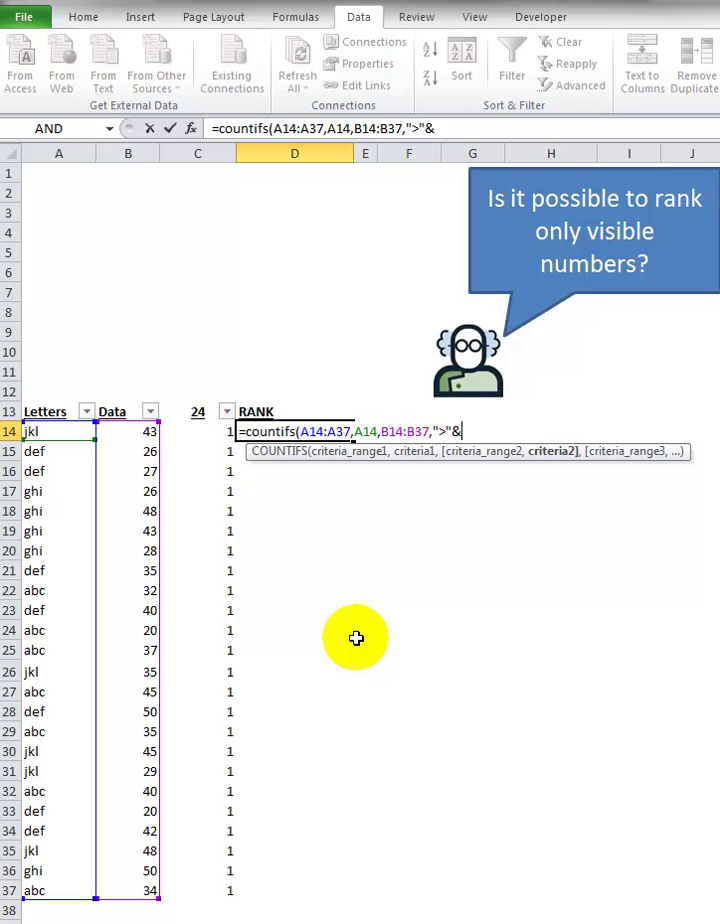
pyautogui.write('">"&')
pyautogui.click(136, 432)
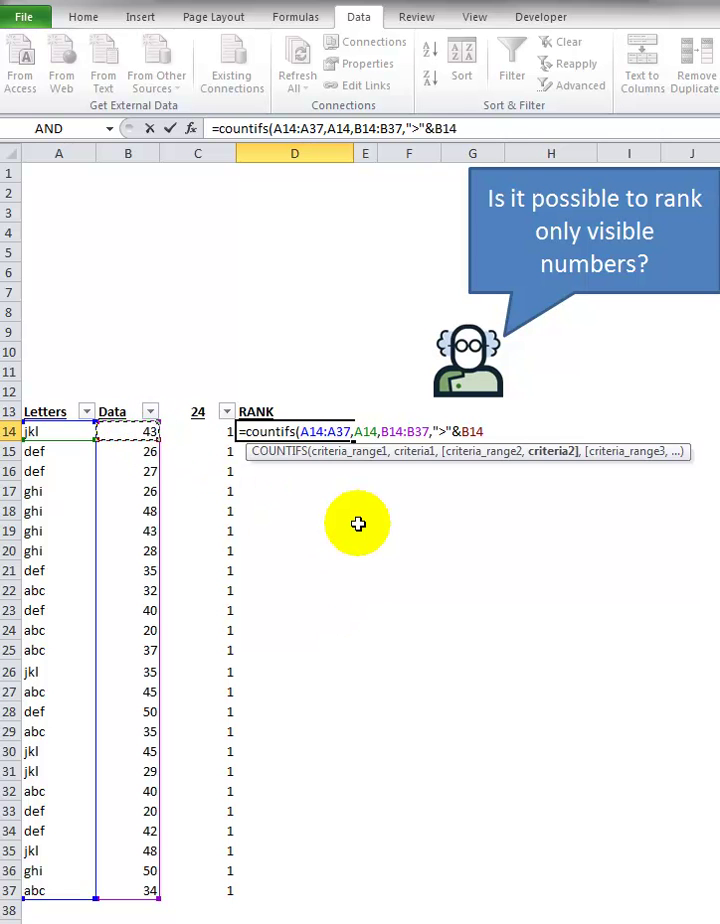
pyautogui.write(')')
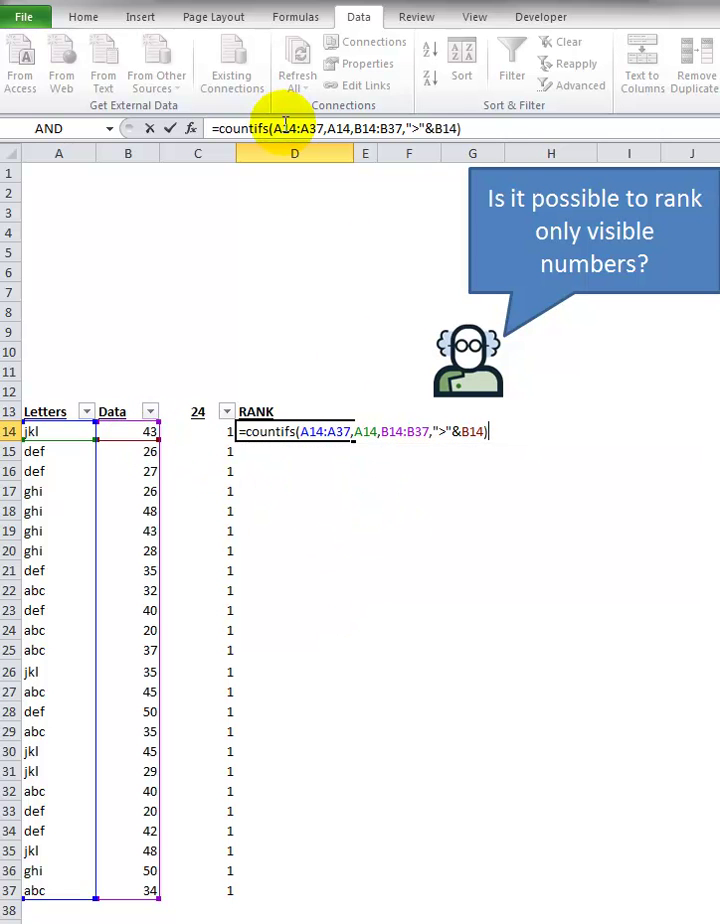
# - Make the formula's ranges absolute as $A$14:$A$37 and $B$14:$B$37, and commit the formula in D14
pyautogui.moveTo(282, 128); pyautogui.dragTo(303, 128)
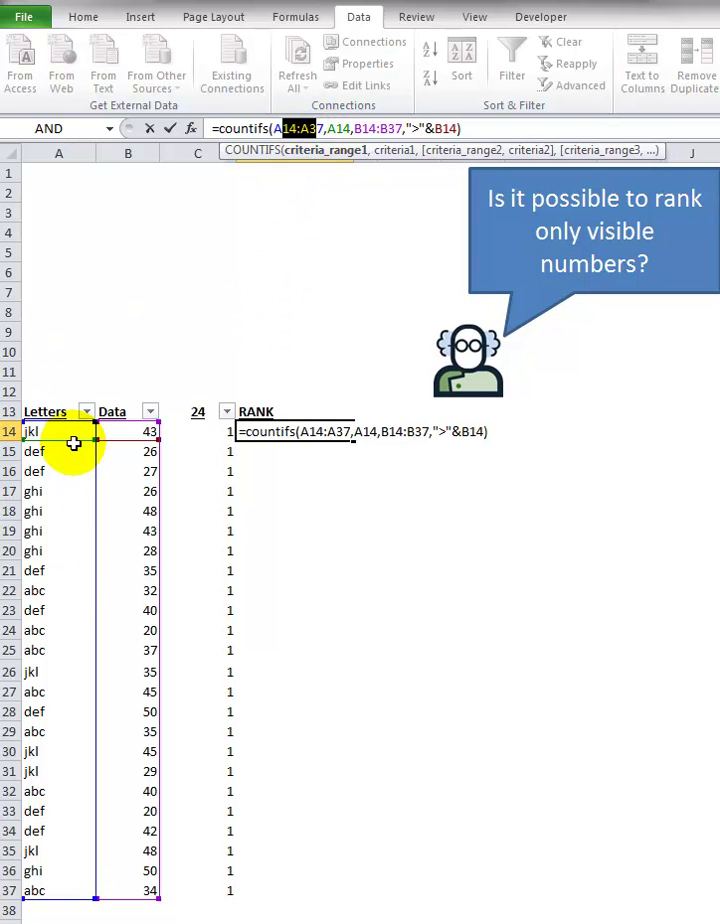
pyautogui.press('F4')
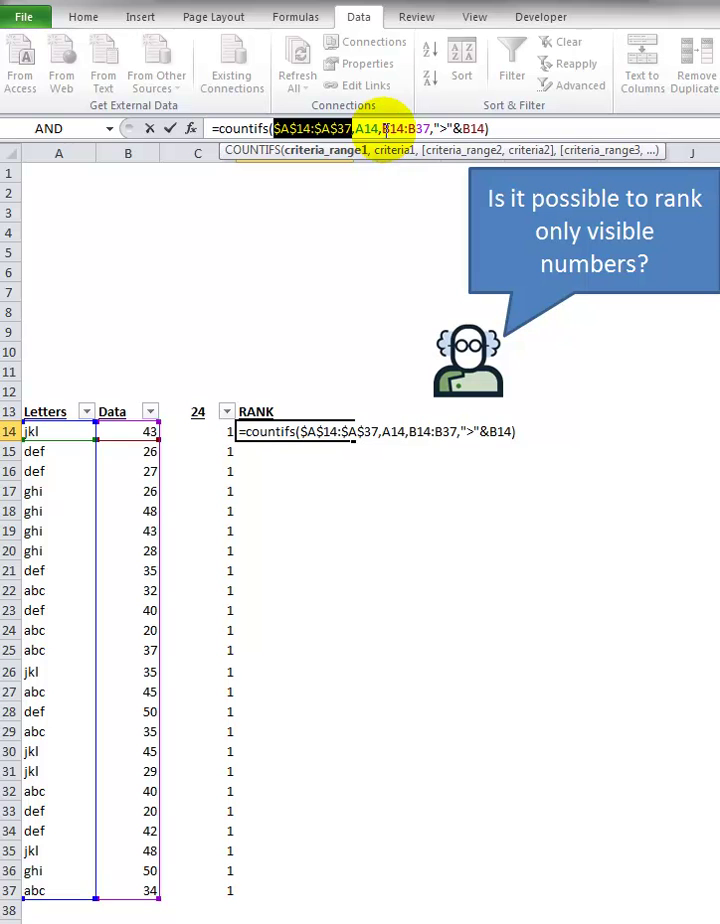
pyautogui.moveTo(390, 128); pyautogui.dragTo(412, 128)
pyautogui.press('F4')
pyautogui.click(594, 132)
pyautogui.click(171, 130)
# - Copy the D14 formula down through D37 and narrow column D slightly
pyautogui.moveTo(354, 438); pyautogui.dragTo(324, 895)
pyautogui.click(281, 409)
pyautogui.moveTo(353, 153); pyautogui.dragTo(326, 156)
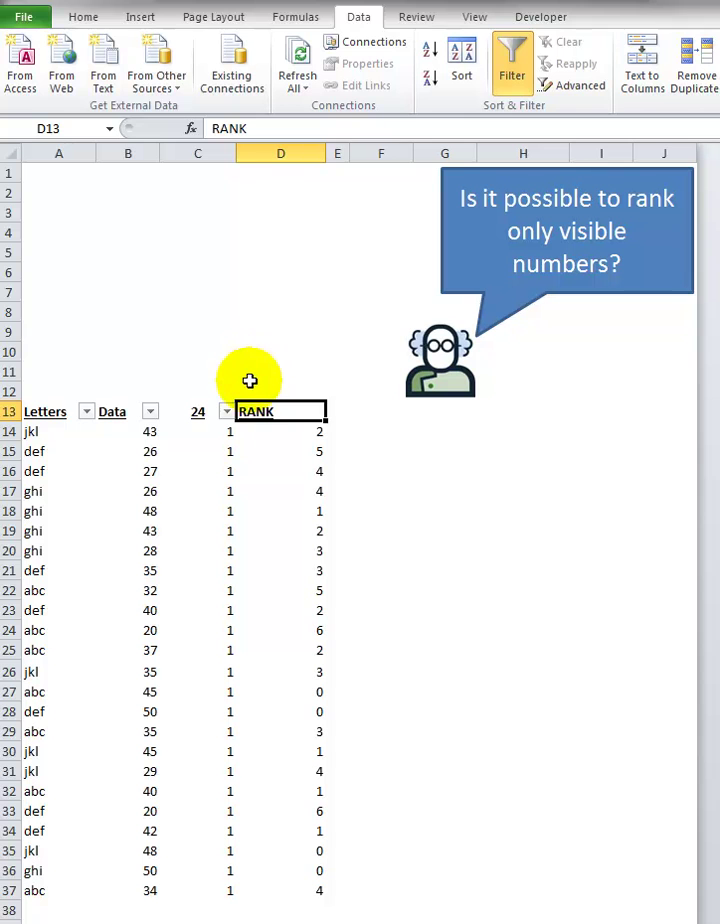
# - Remove the existing AutoFilter and reapply it to A13:D37 so that it includes the RANK column
pyautogui.click(510, 80)
pyautogui.moveTo(60, 412); pyautogui.dragTo(300, 890)
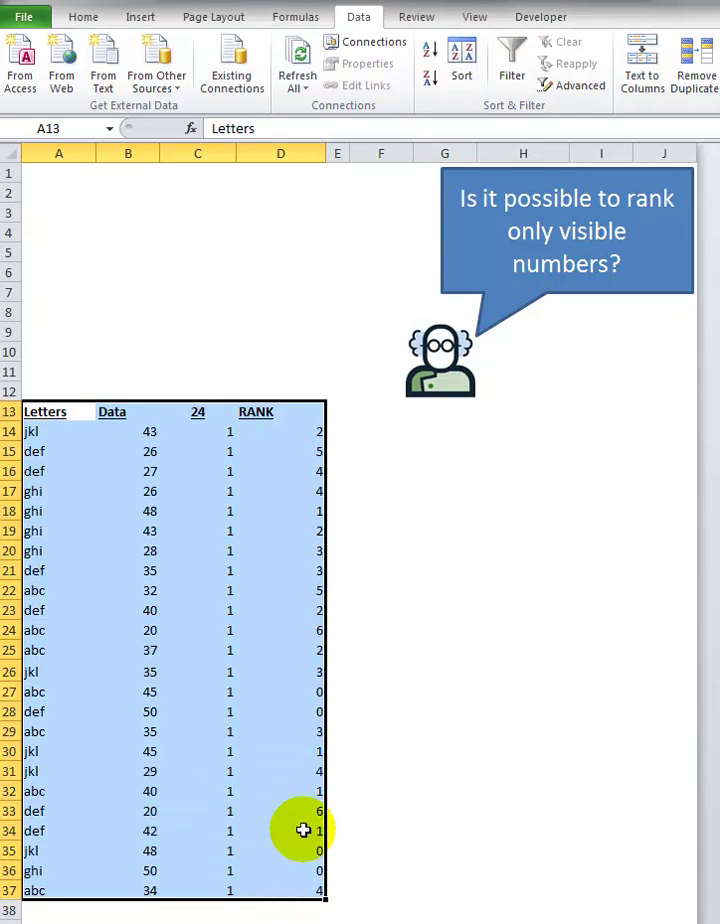
pyautogui.click(518, 64)
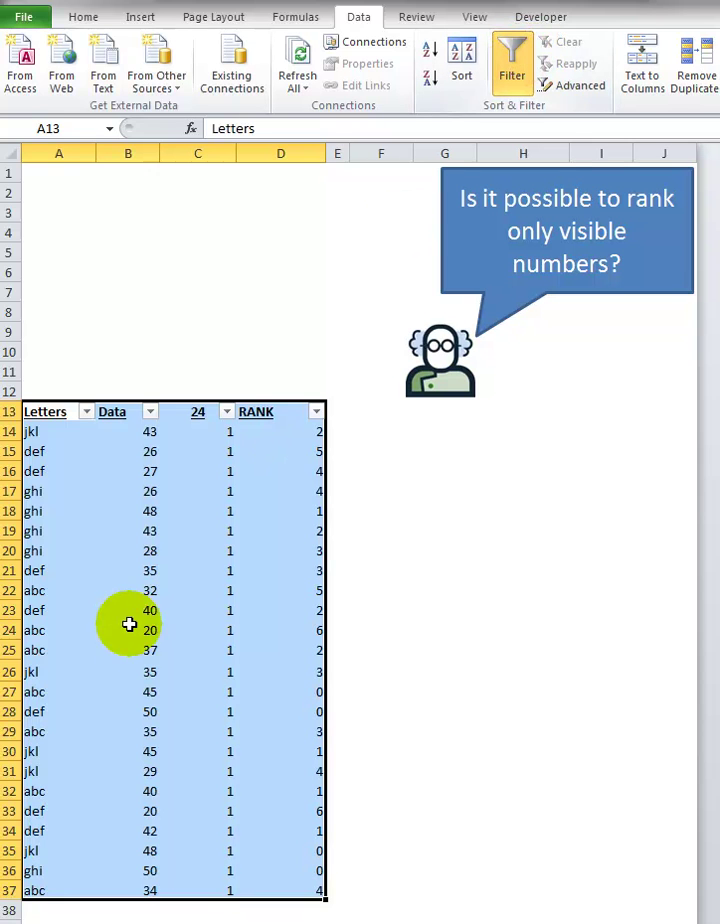
# - Filter the Letters column to only abc to check the lowest rank in column D, and clear the filter
pyautogui.click(66, 413)
pyautogui.click(87, 412)
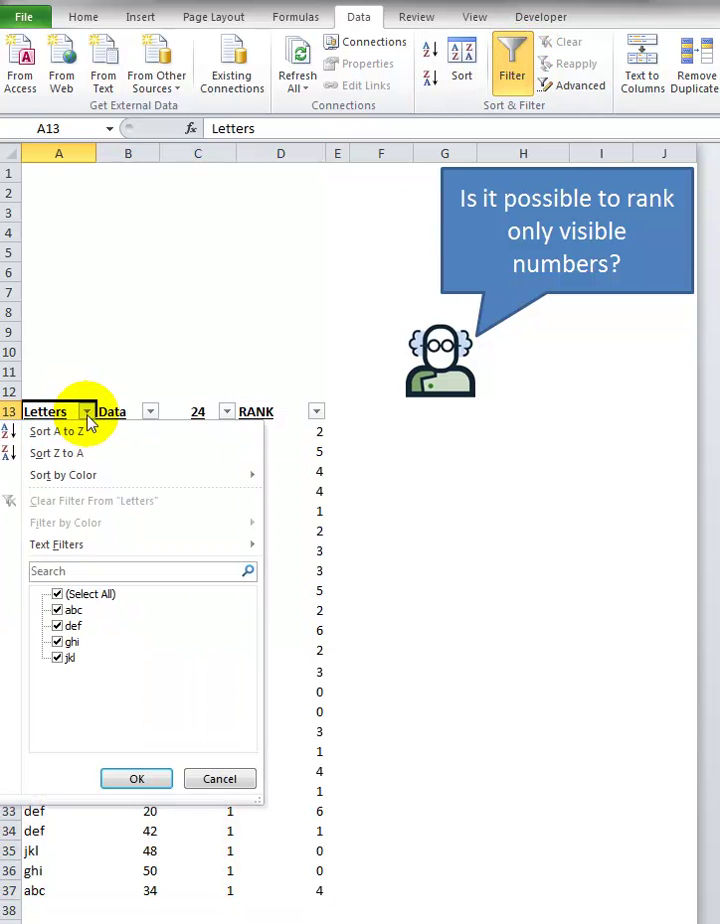
pyautogui.click(57, 595)
pyautogui.click(57, 610)
pyautogui.click(128, 779)
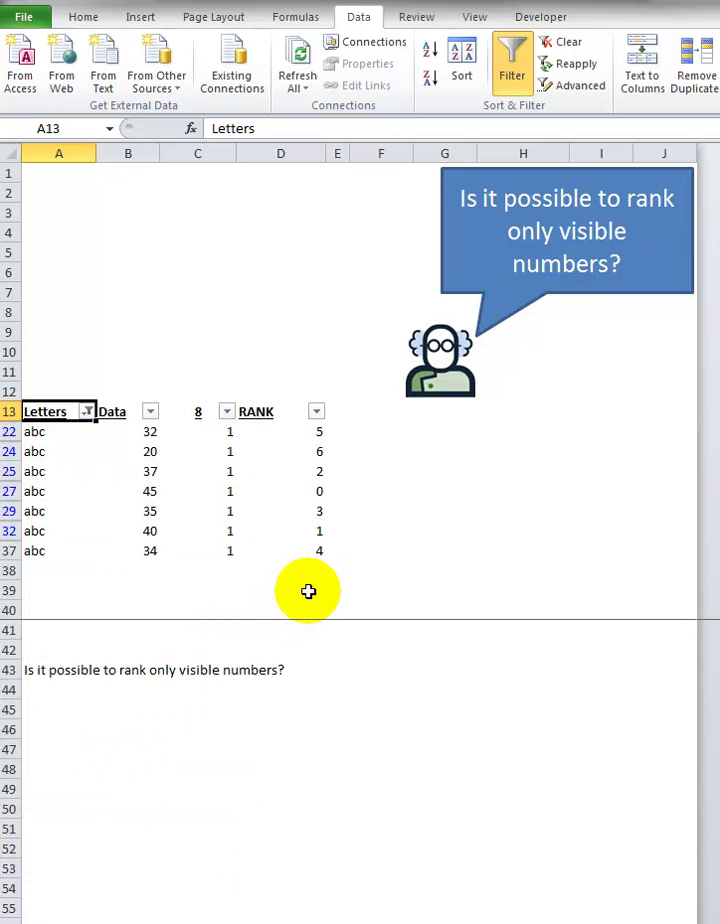
pyautogui.click(292, 491)
pyautogui.click(66, 410)
pyautogui.click(555, 44)
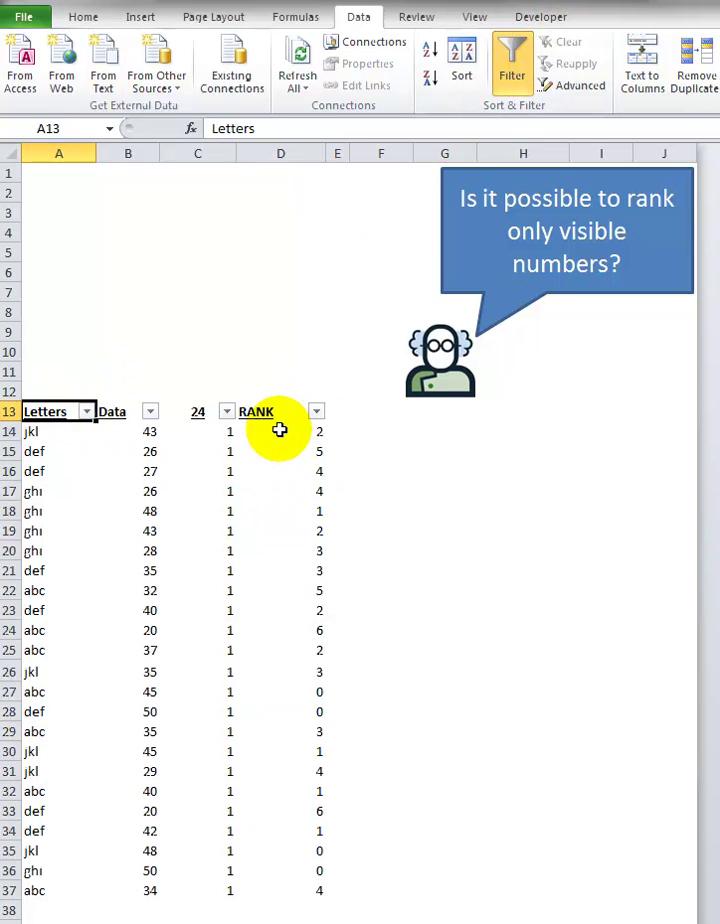
# - Append +1 to the COUNTIFS formula in D14 and copy it down through D37
pyautogui.click(309, 431)
pyautogui.click(563, 124)
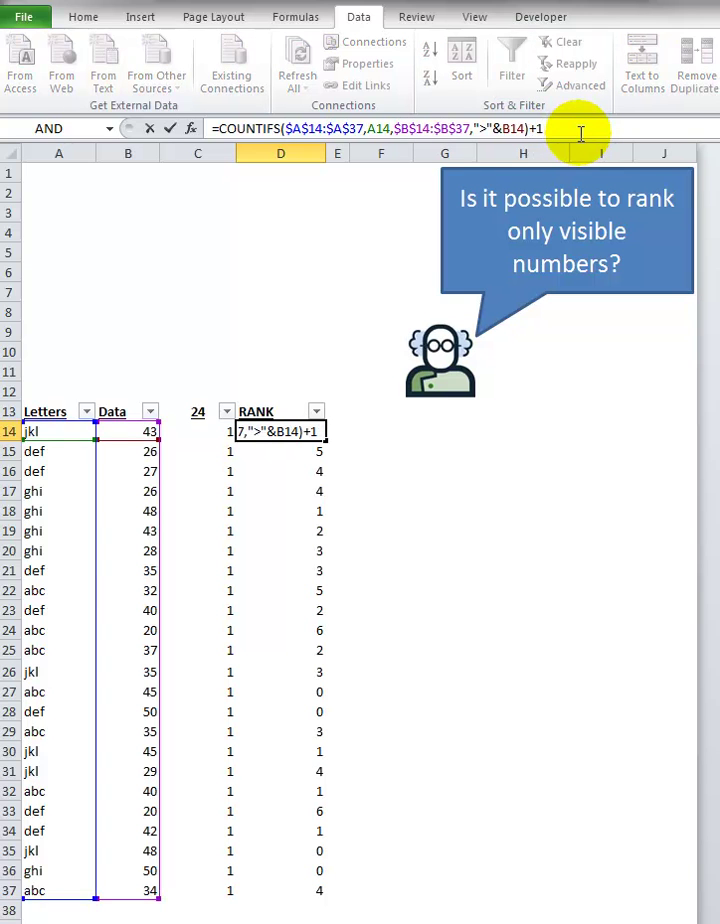
pyautogui.press('Return')
pyautogui.press('Up')
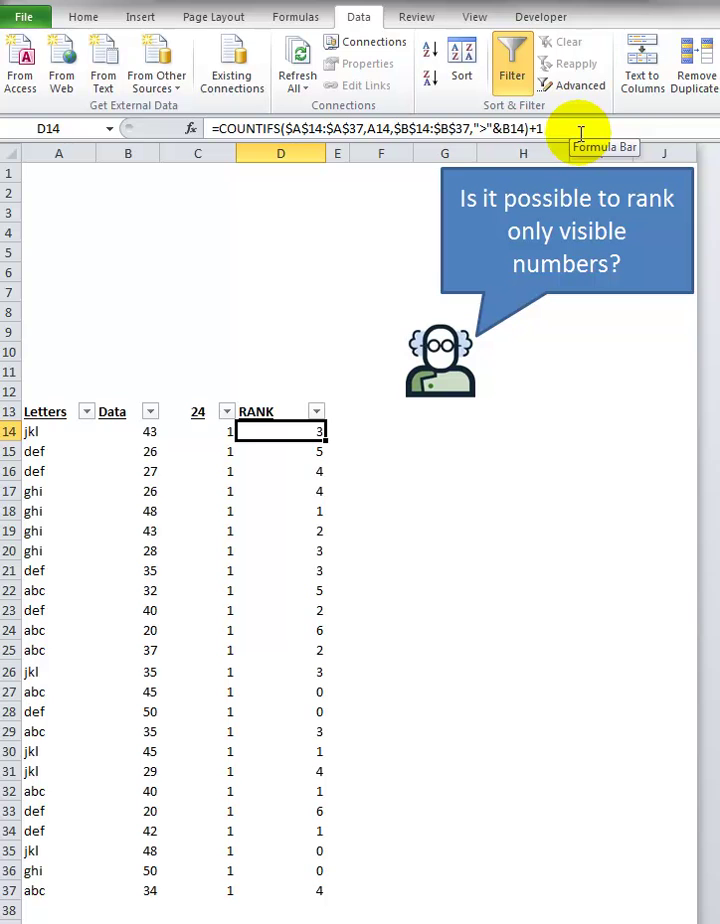
pyautogui.doubleClick(324, 440)
# - Filter the Letters column to show only abc
pyautogui.click(56, 411)
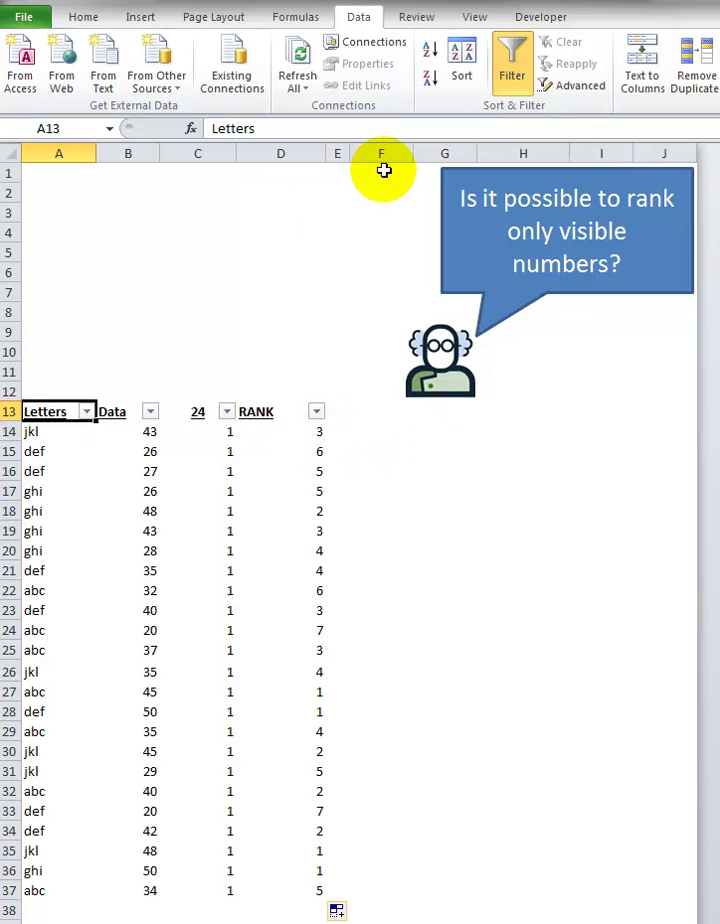
pyautogui.click(87, 411)
pyautogui.click(57, 594)
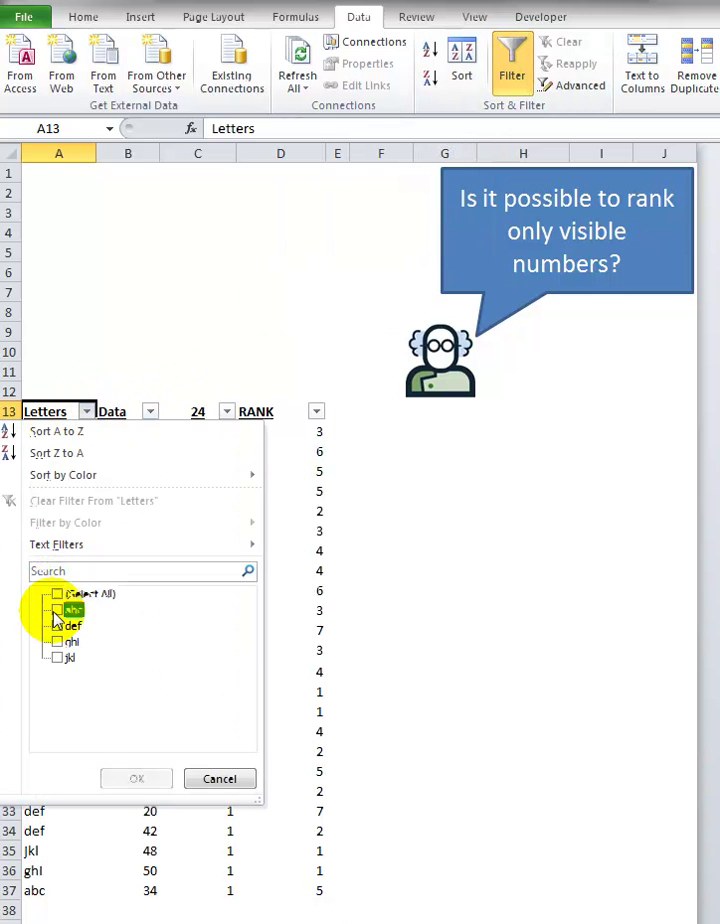
pyautogui.click(57, 610)
pyautogui.click(137, 778)
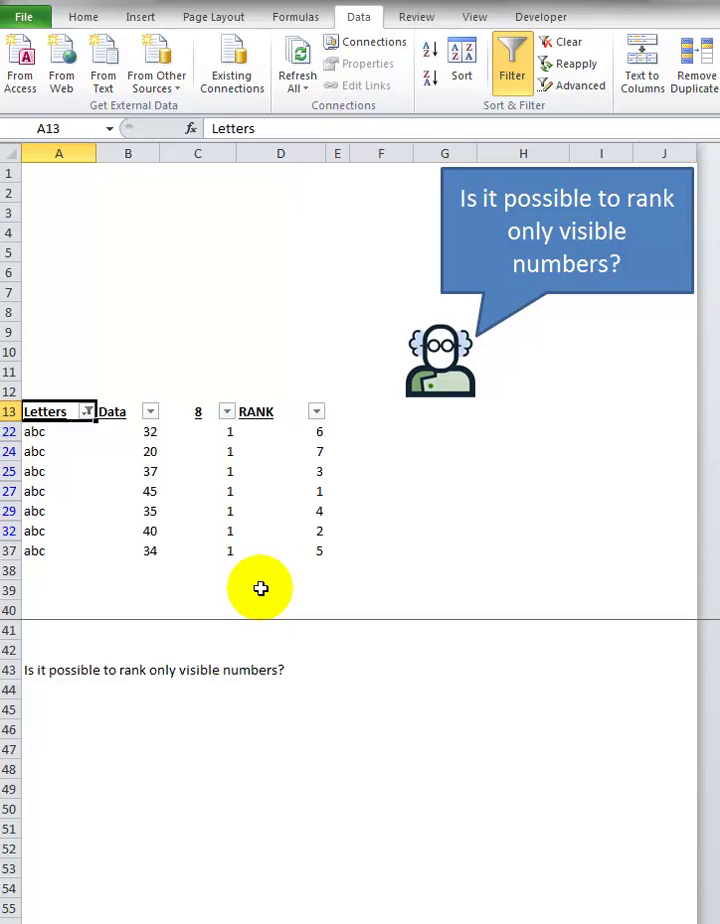
# - Compare each rank in column D with its Data value in column B for the visible abc rows
pyautogui.click(318, 490)
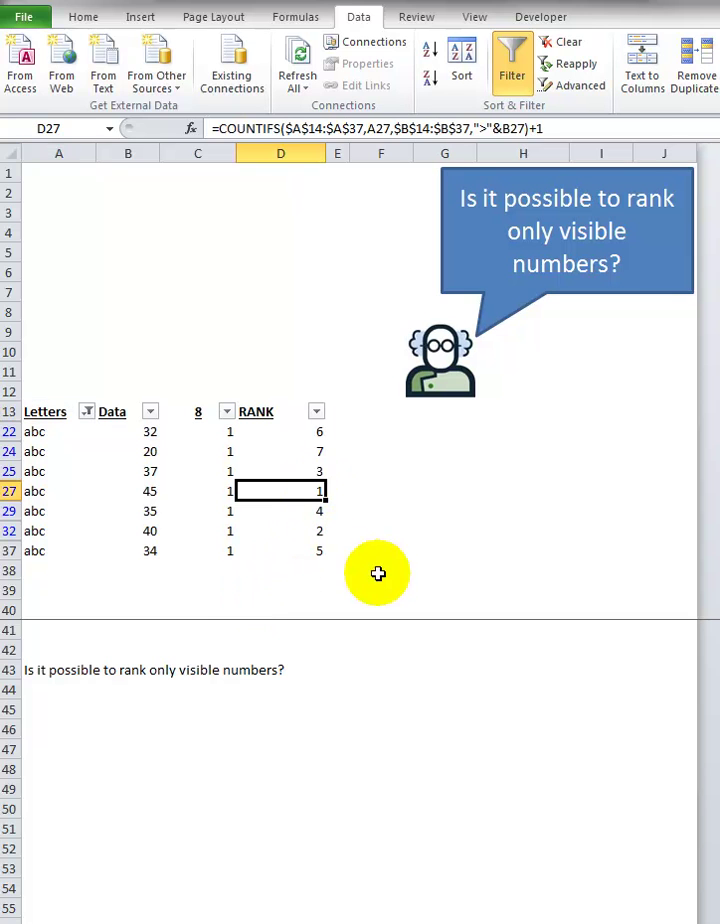
pyautogui.click(145, 490)
pyautogui.click(307, 532)
pyautogui.click(148, 531)
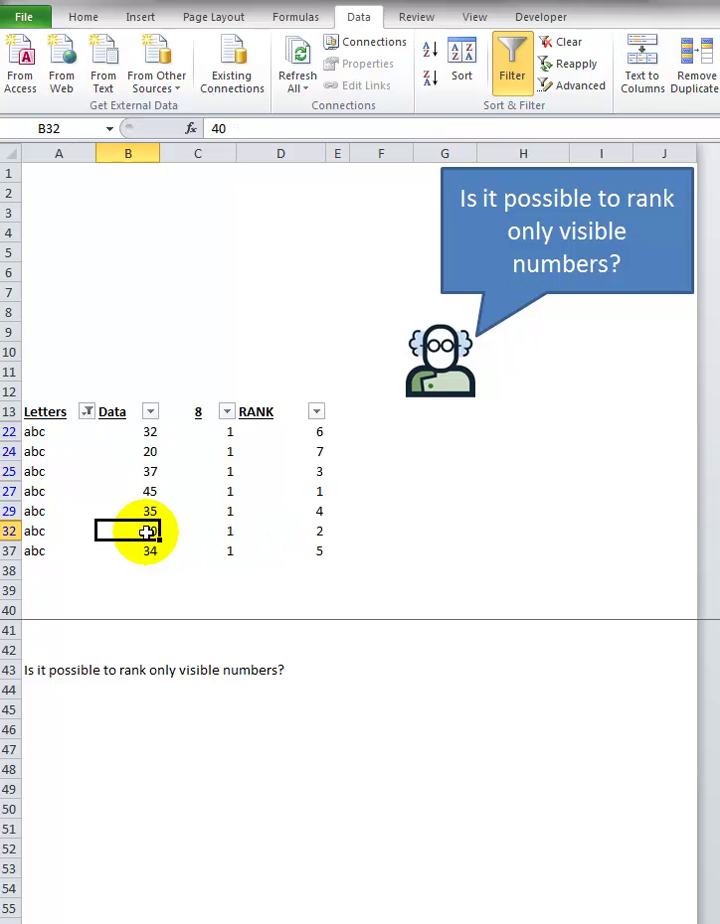
pyautogui.click(290, 474)
pyautogui.click(130, 471)
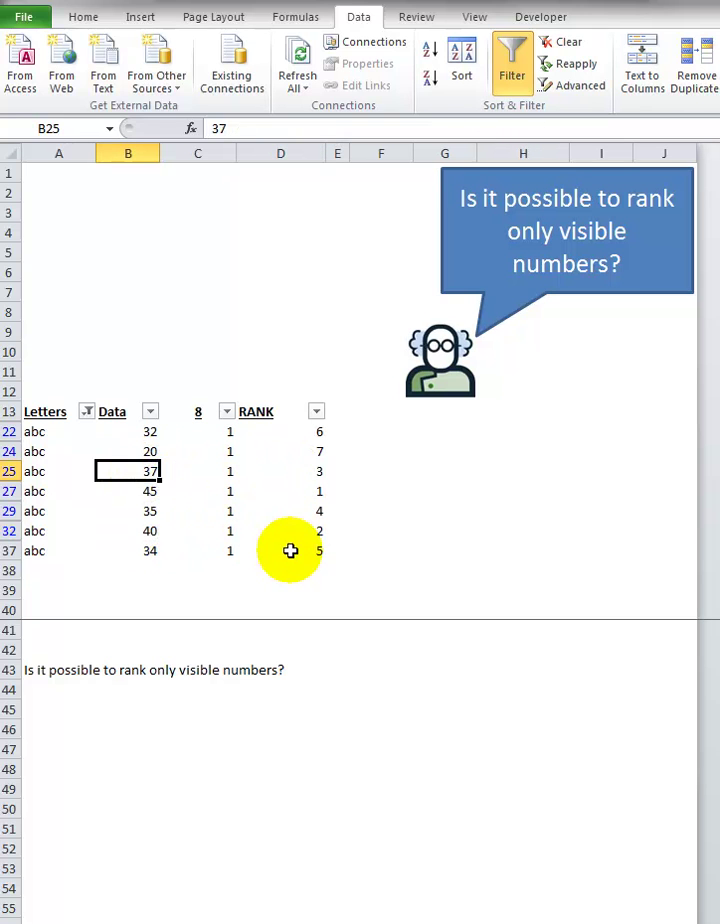
pyautogui.click(300, 512)
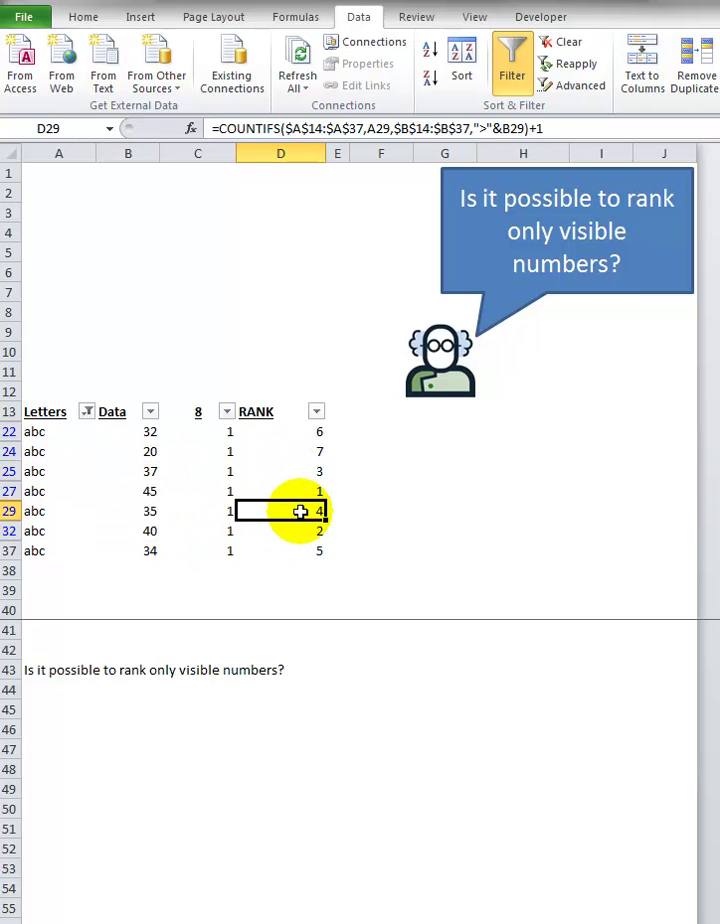
pyautogui.click(138, 511)
pyautogui.click(250, 549)
pyautogui.click(156, 552)
pyautogui.click(305, 430)
pyautogui.click(145, 431)
pyautogui.click(291, 450)
pyautogui.click(146, 452)
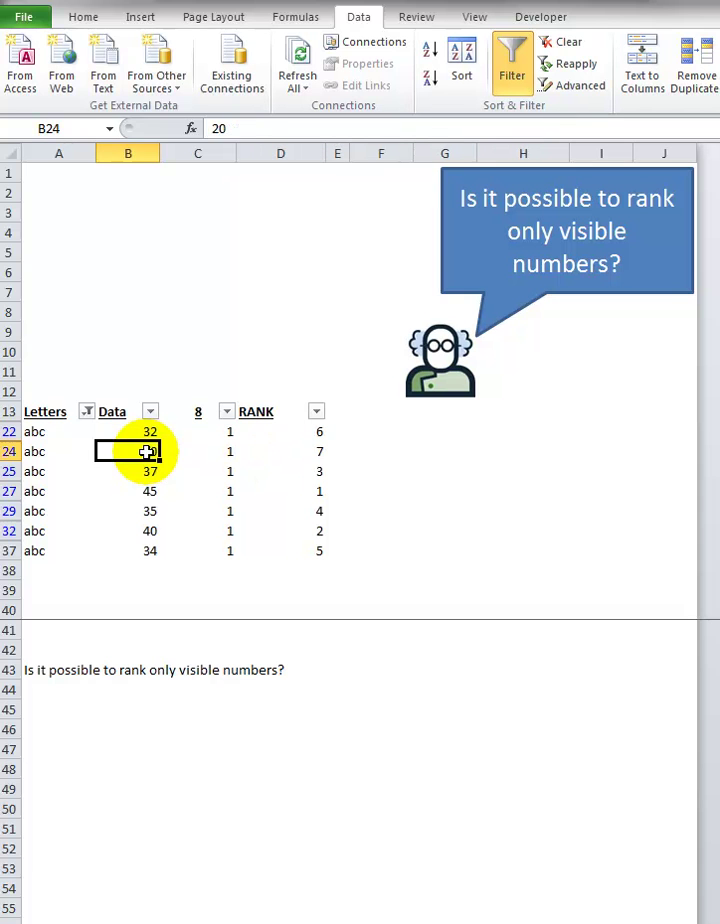
# - Change the Letters filter from abc to jkl
pyautogui.click(85, 413)
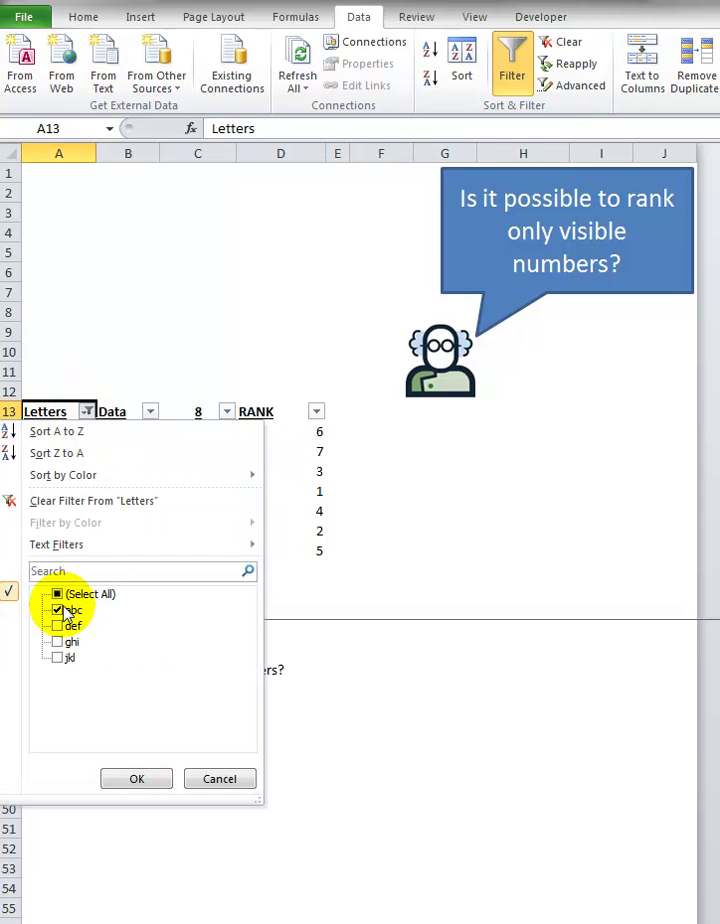
pyautogui.click(64, 612)
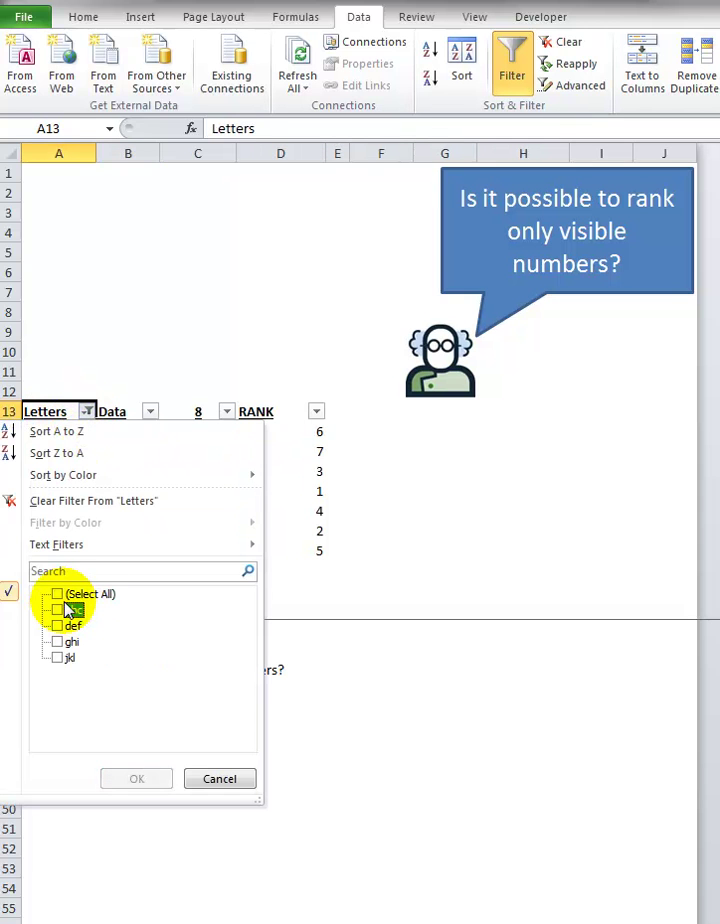
pyautogui.click(57, 658)
pyautogui.click(136, 778)
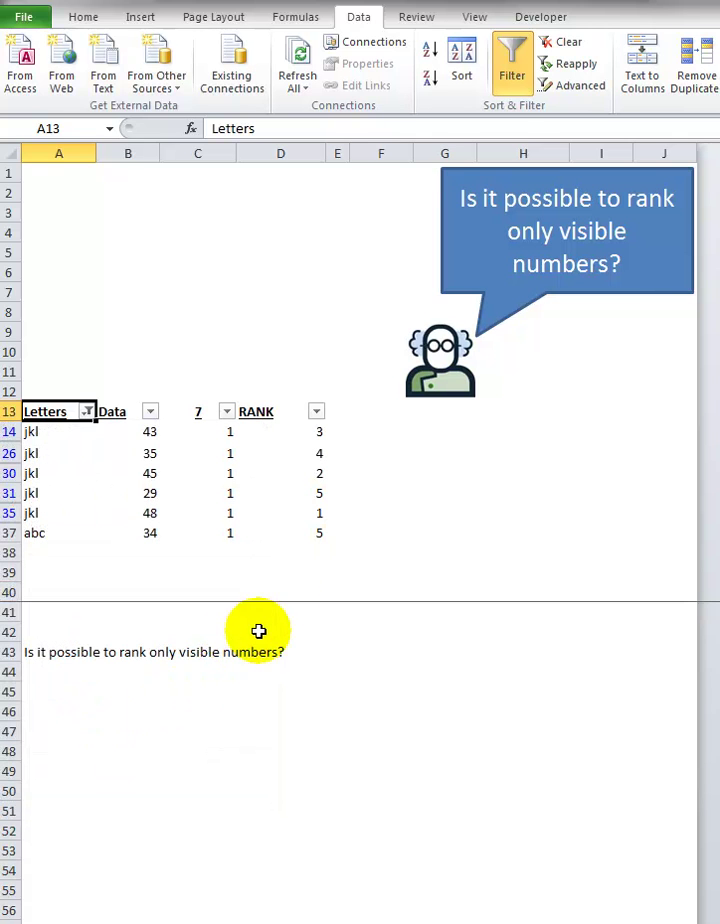
# - Compare the top three ranks with their Data values in the jkl rows, and inspect the formulas in D30 and C30
pyautogui.click(309, 514)
pyautogui.keyDown('ctrl'); pyautogui.click(148, 515); pyautogui.keyUp('ctrl')
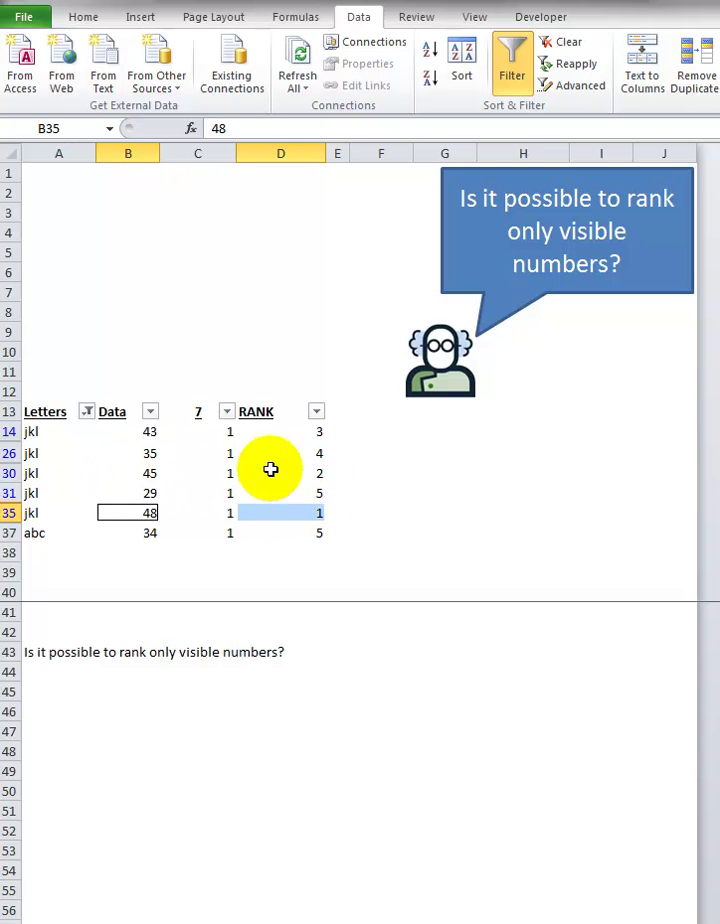
pyautogui.keyDown('ctrl'); pyautogui.click(305, 473); pyautogui.keyUp('ctrl')
pyautogui.keyDown('ctrl'); pyautogui.click(155, 474); pyautogui.keyUp('ctrl')
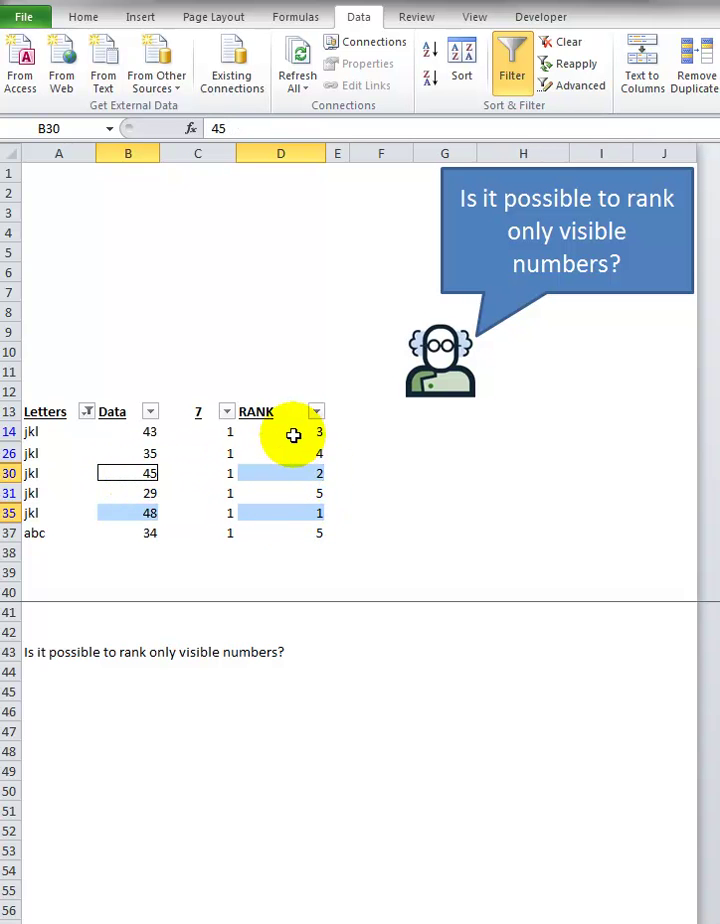
pyautogui.keyDown('ctrl'); pyautogui.click(308, 431); pyautogui.keyUp('ctrl')
pyautogui.keyDown('ctrl'); pyautogui.click(135, 431); pyautogui.keyUp('ctrl')
pyautogui.click(264, 411)
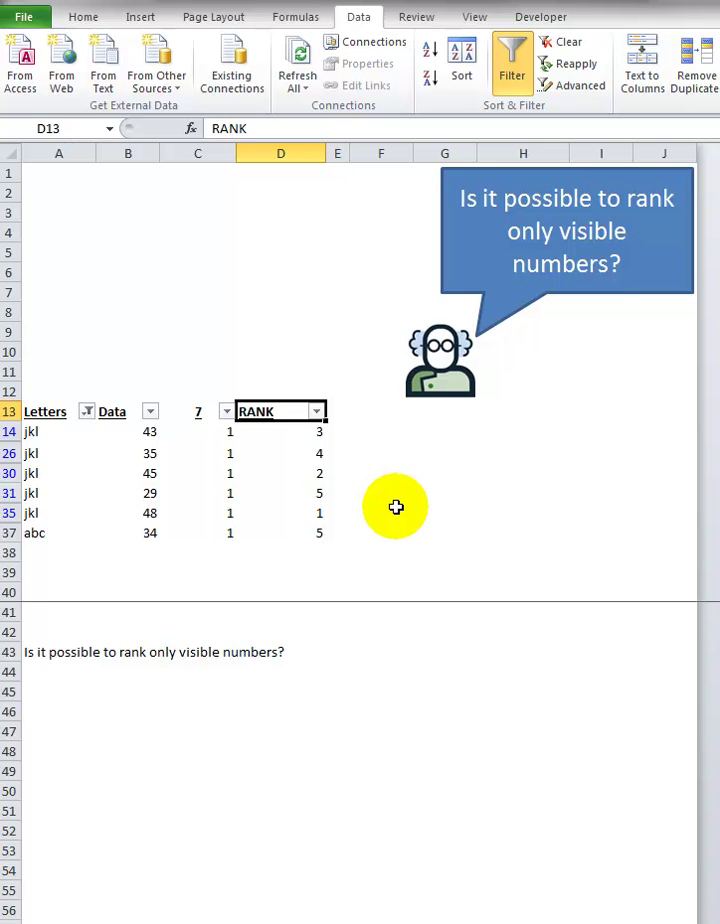
pyautogui.click(240, 474)
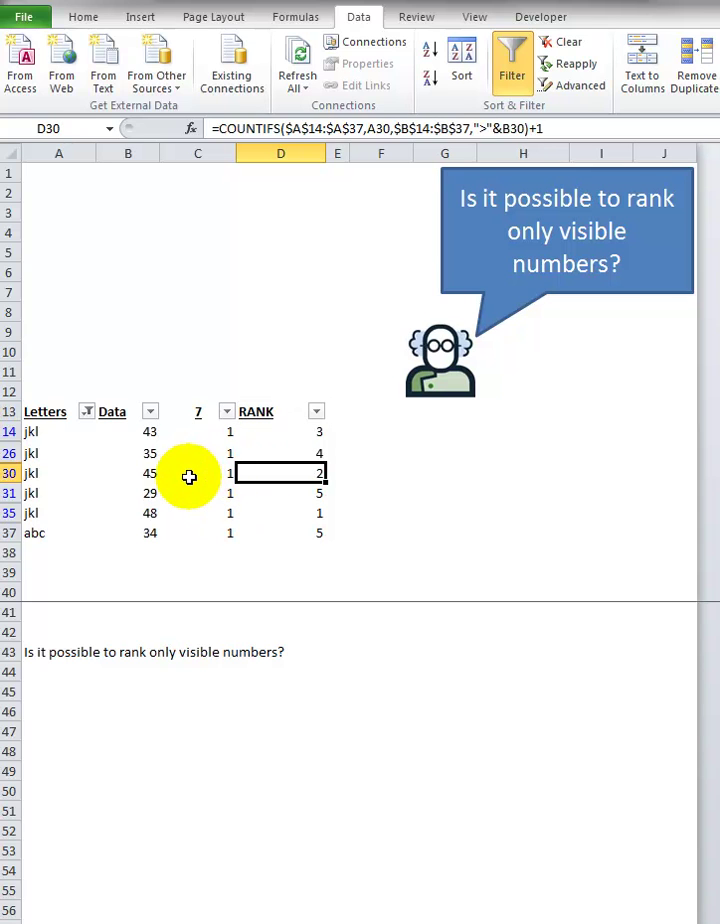
pyautogui.click(189, 477)
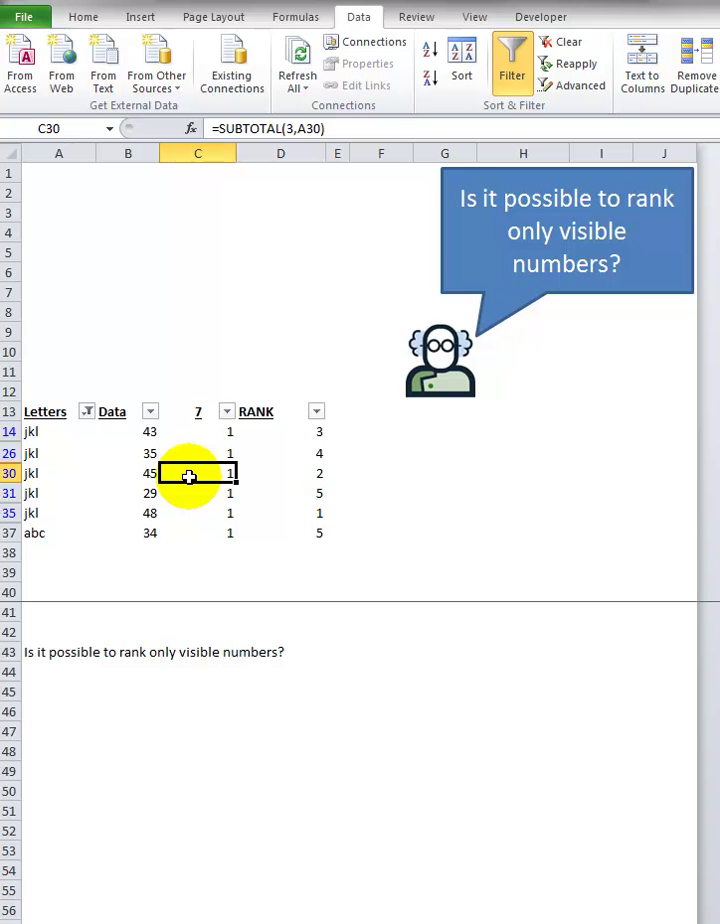
# - Change the Letters filter from jkl to def to check the ranks of that group
pyautogui.click(87, 411)
pyautogui.click(58, 658)
pyautogui.click(58, 626)
pyautogui.click(139, 779)
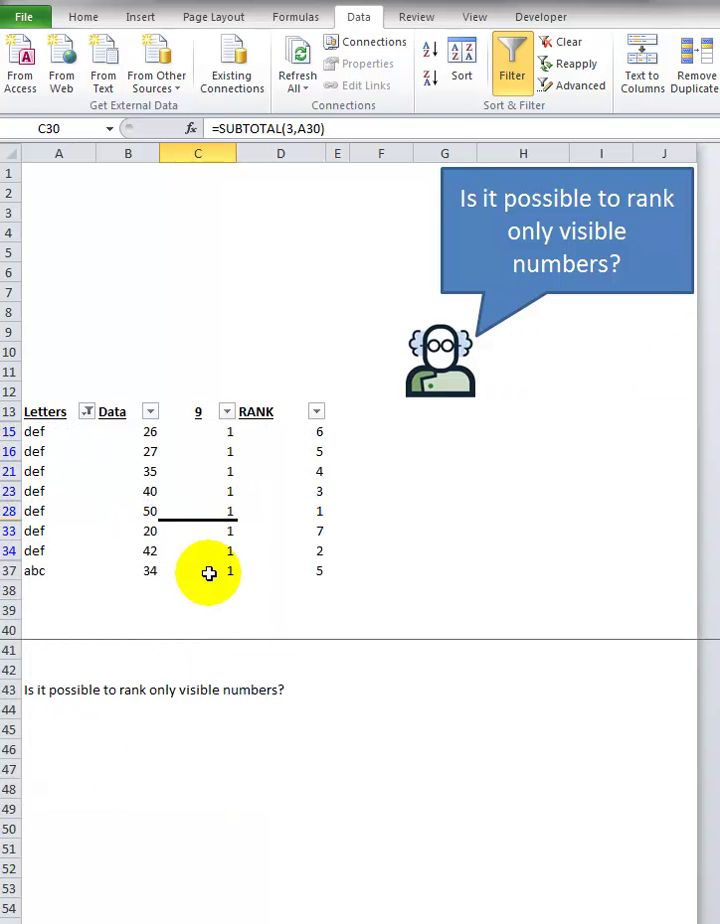
pyautogui.click(82, 357)
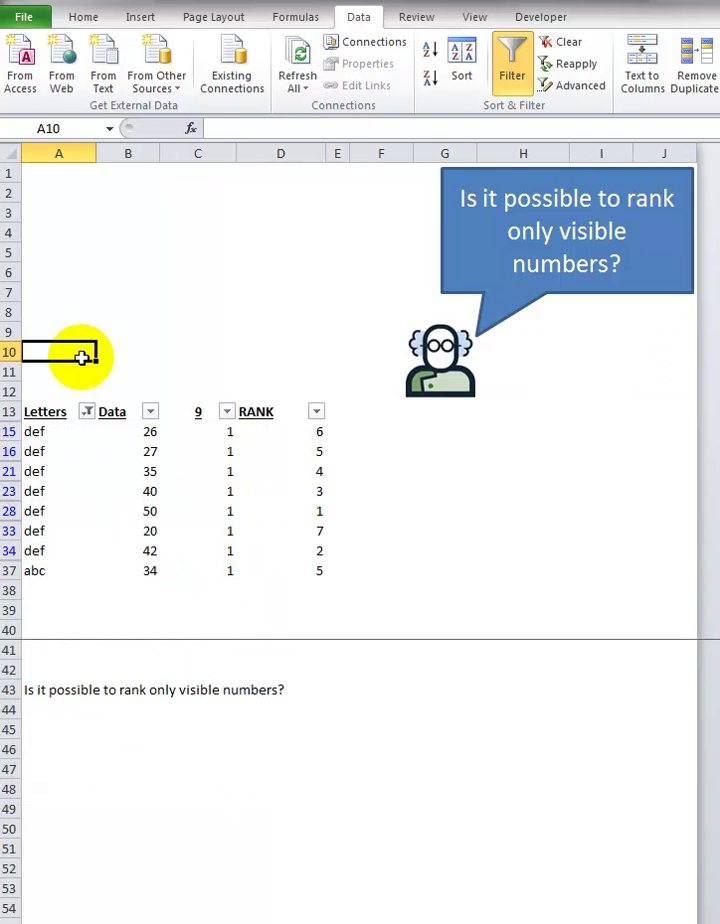